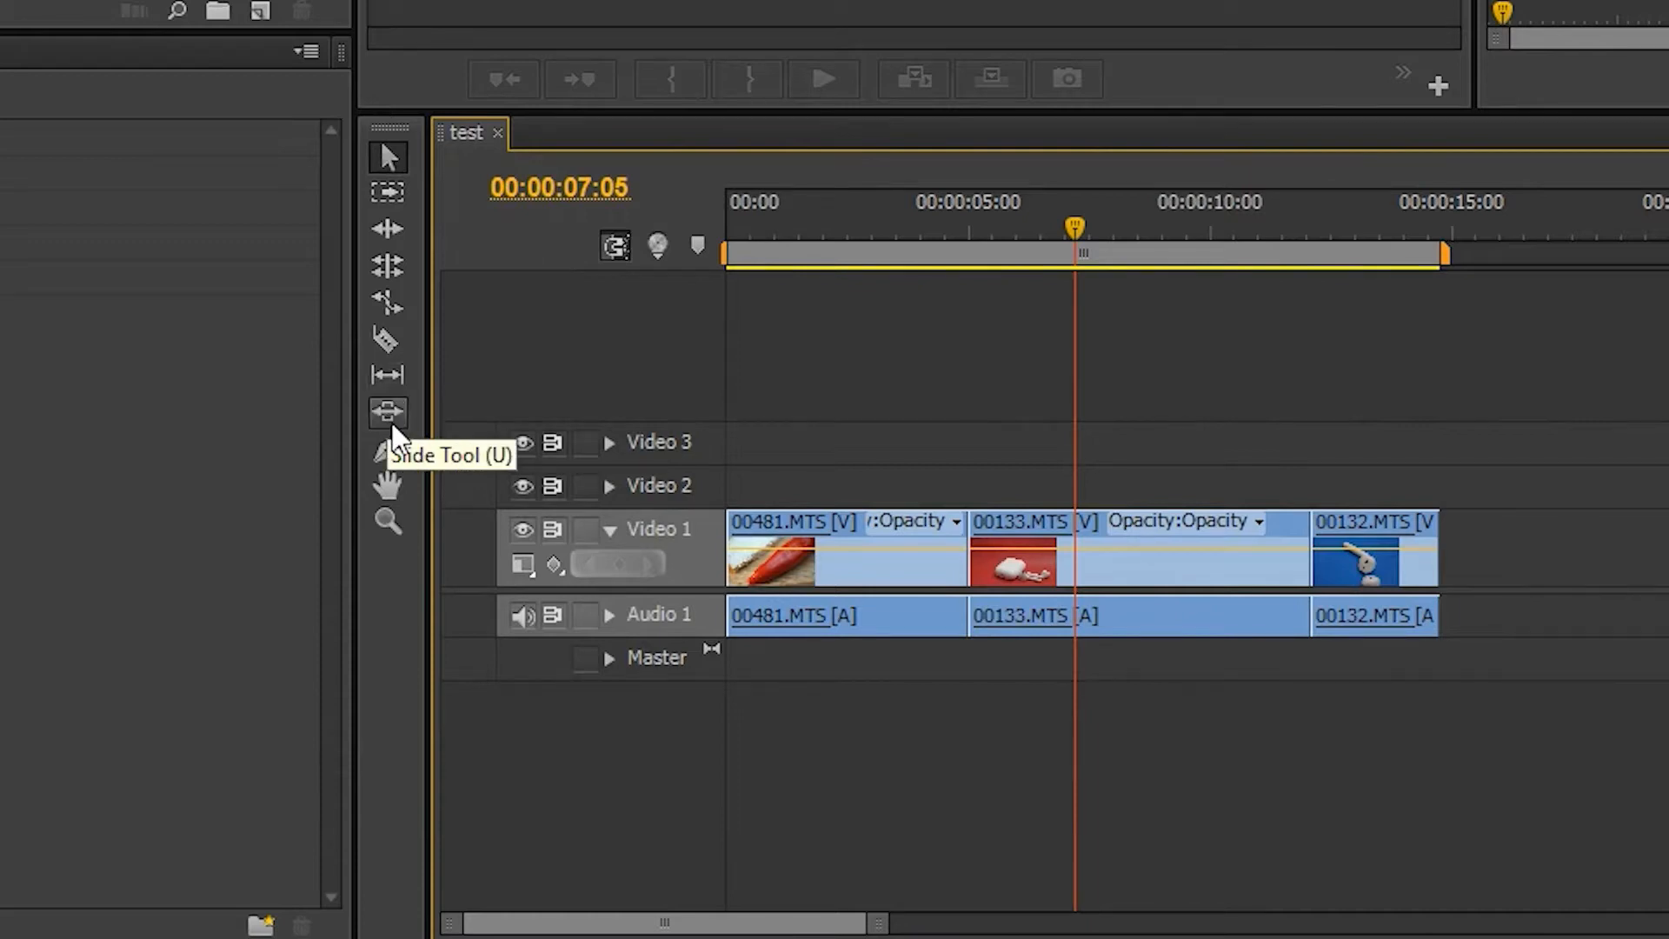
{"action": "left_click", "coordinate": [392, 426]}
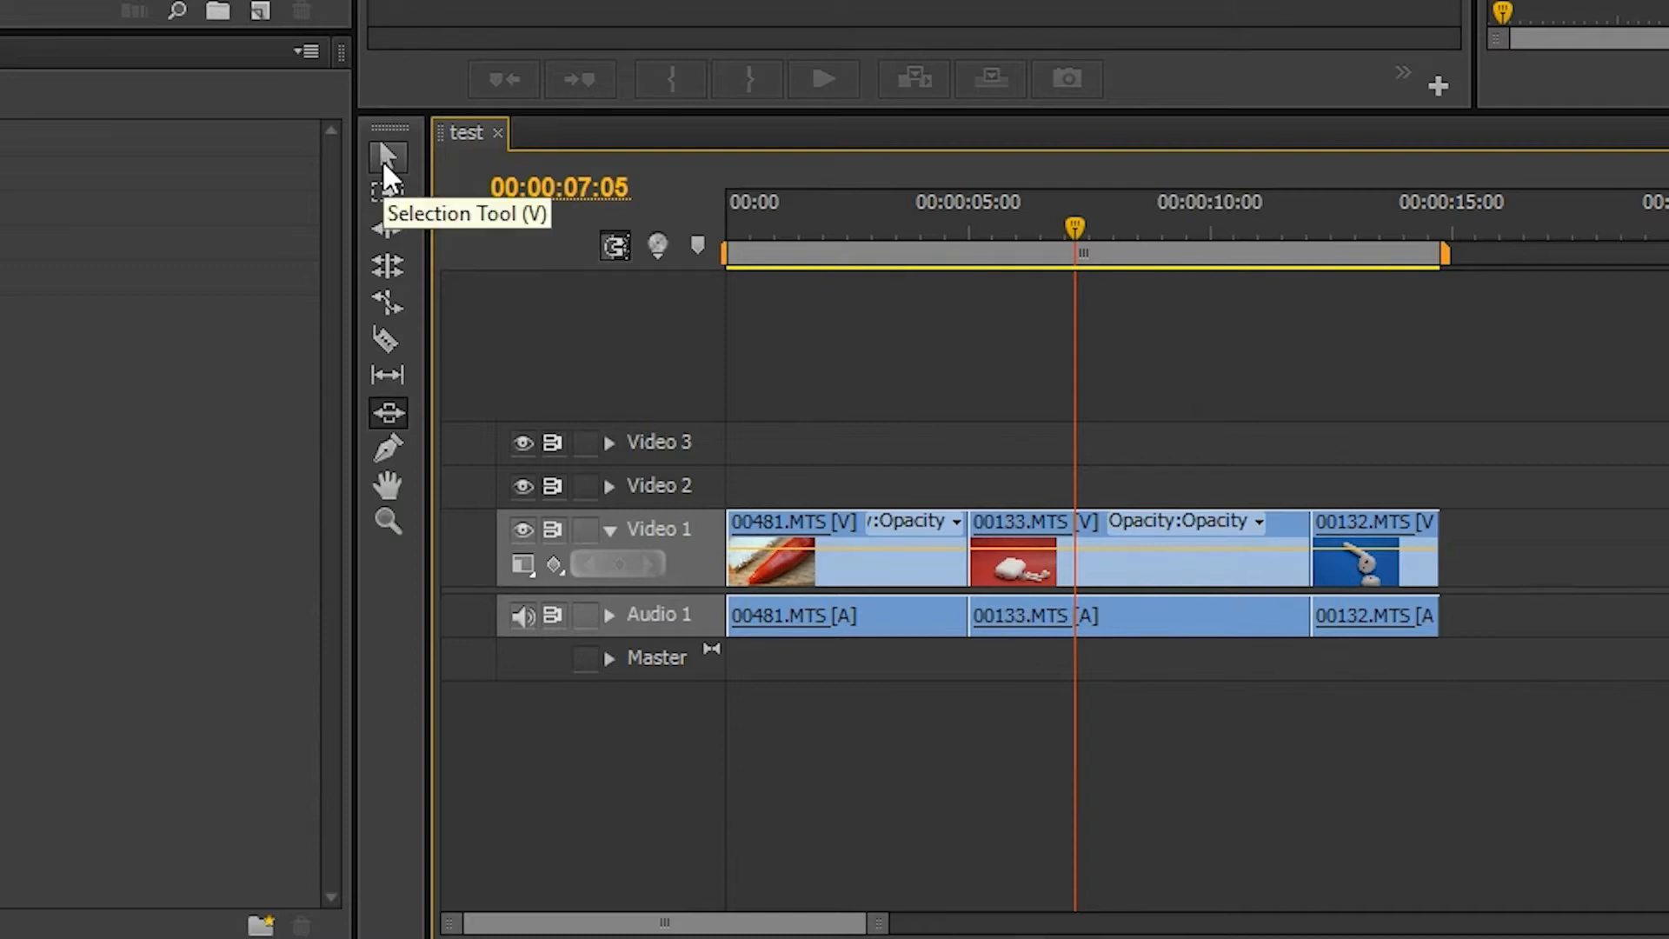
{"action": "left_click", "coordinate": [384, 156]}
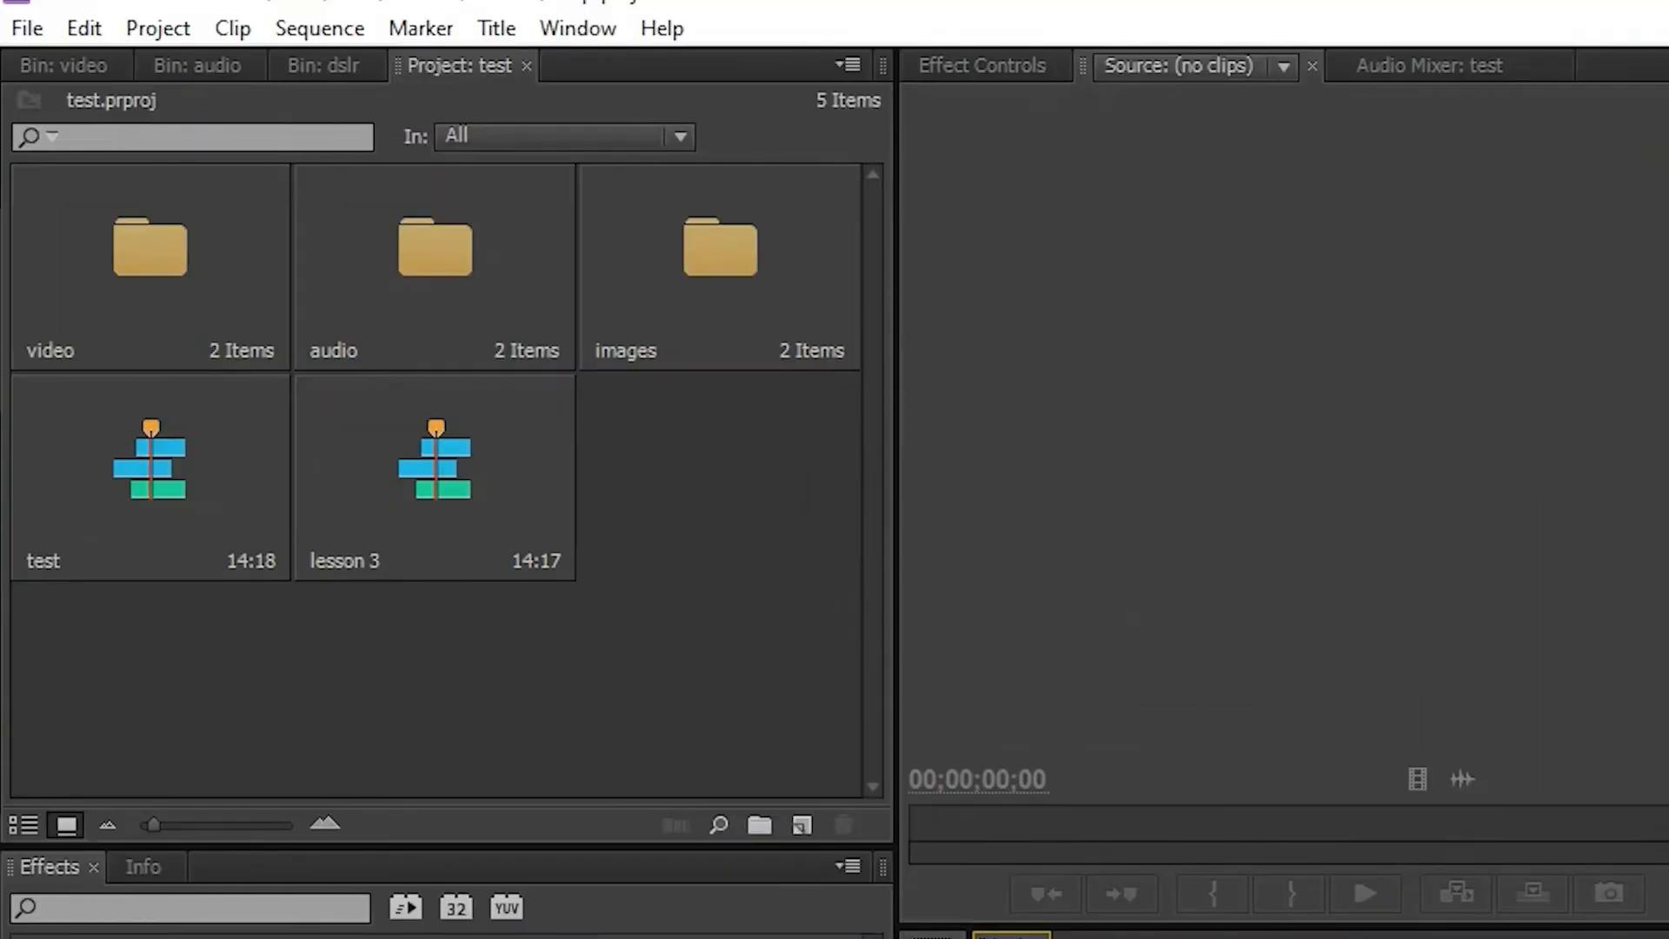
Assign C as the keyboard shortcut for the Razor Tool.
{"action": "left_click", "coordinate": [84, 29]}
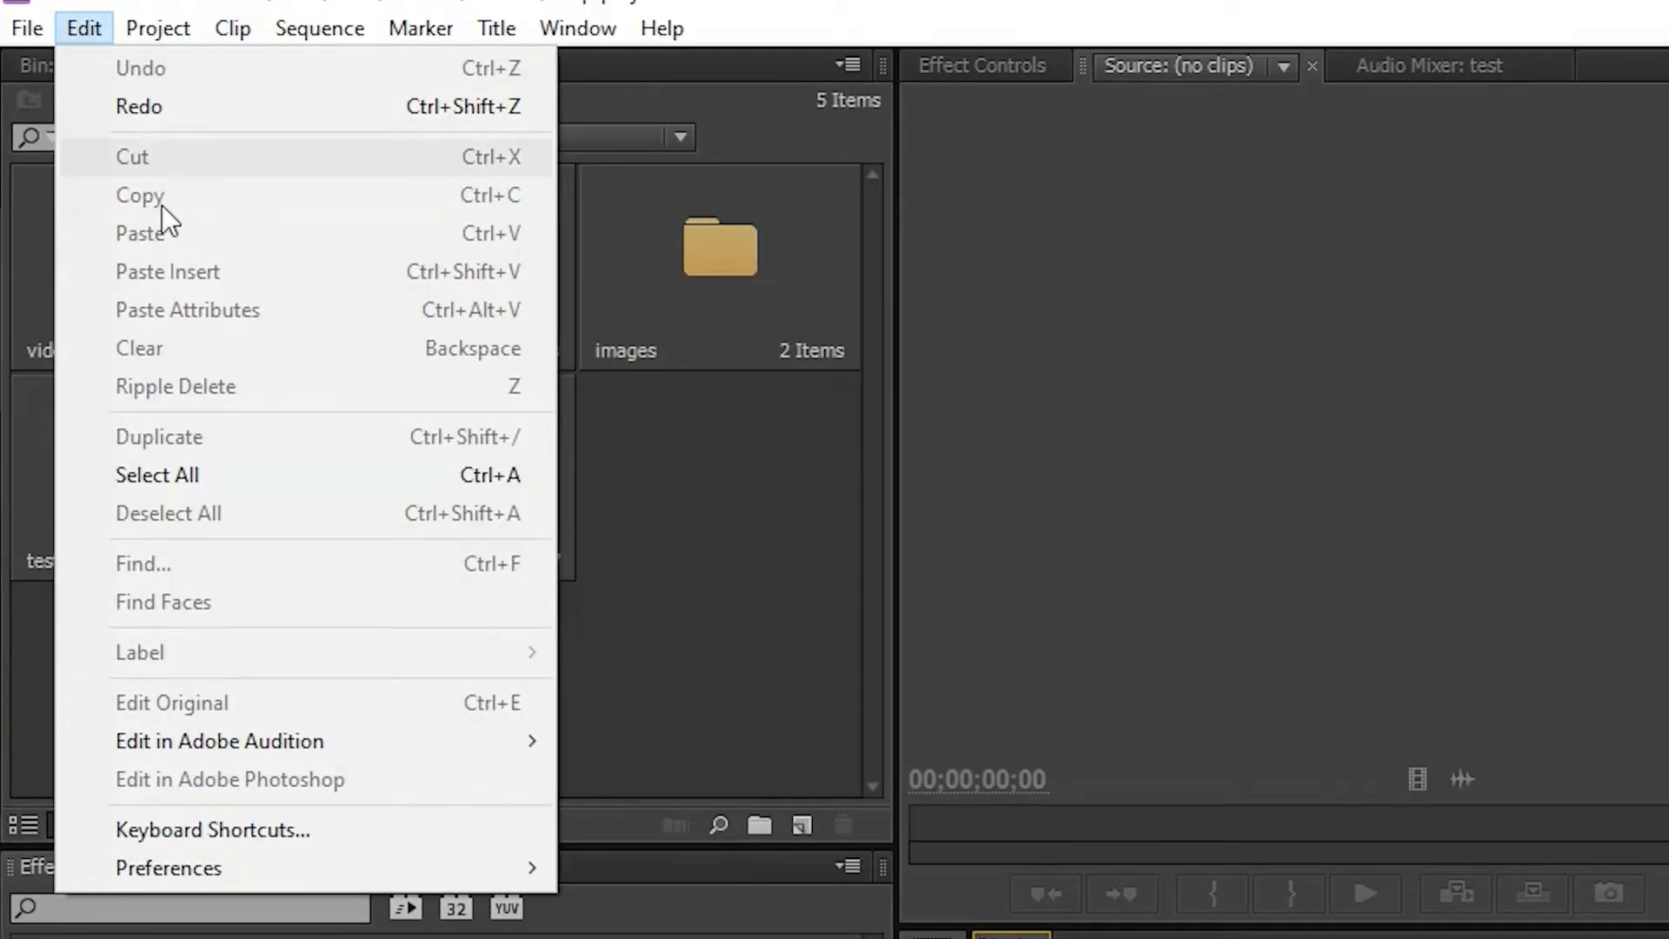
{"action": "left_click", "coordinate": [342, 828]}
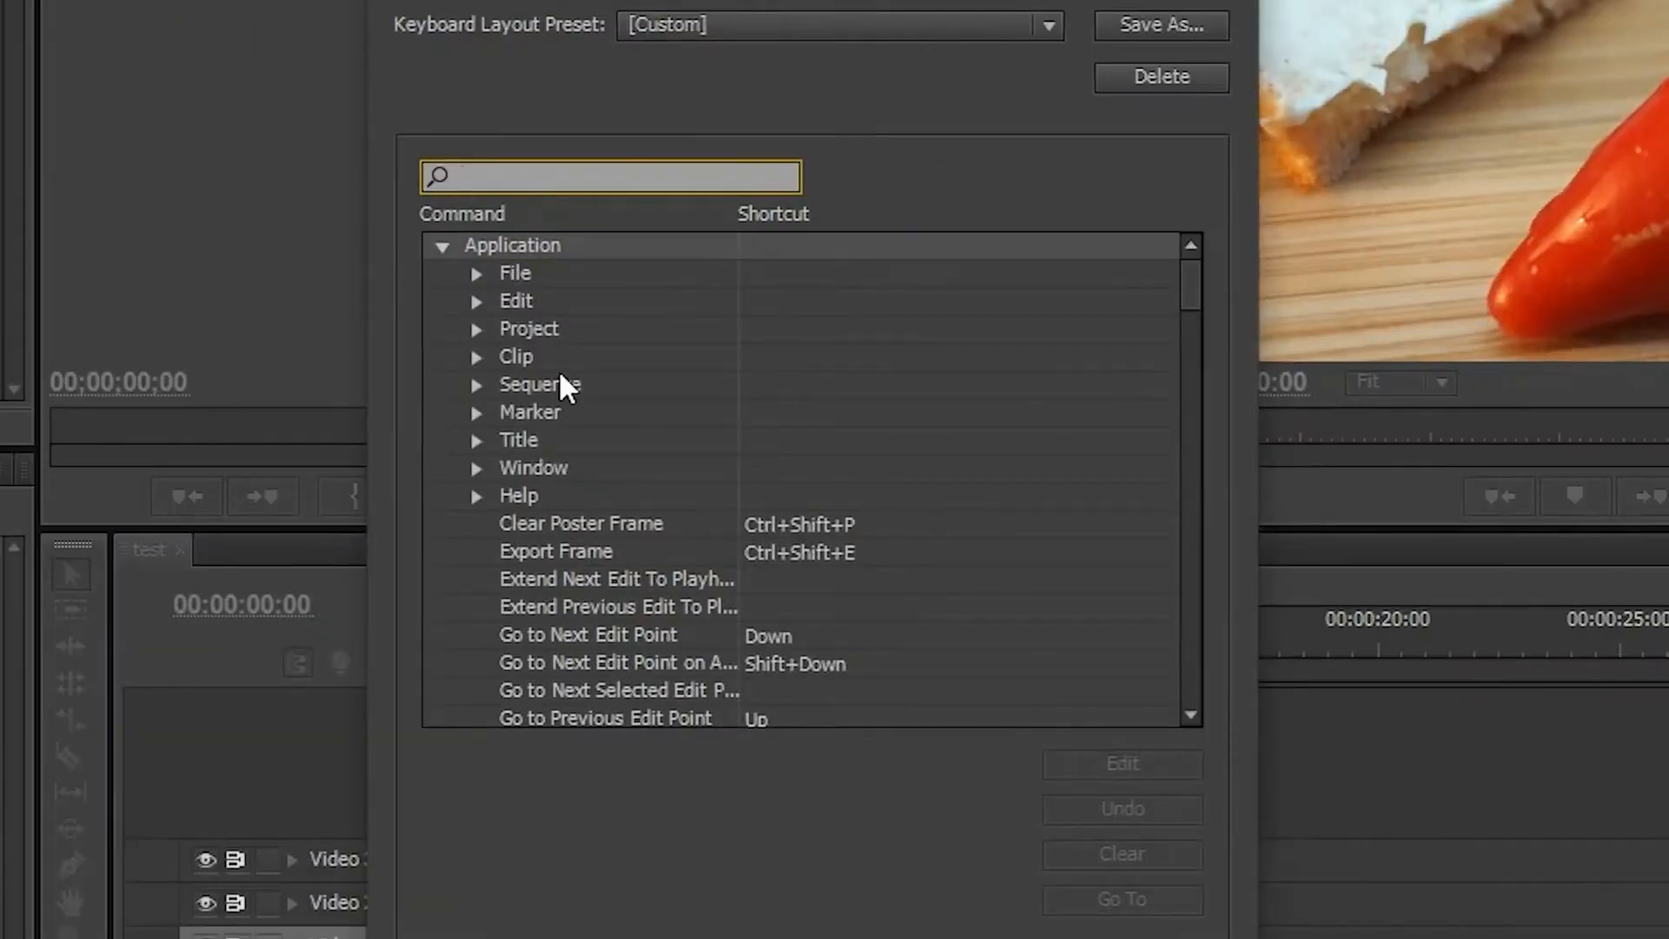
{"action": "scroll", "coordinate": [600, 428], "scroll_direction": "down", "scroll_amount": 18}
{"action": "scroll", "coordinate": [601, 430], "scroll_direction": "down", "scroll_amount": 10}
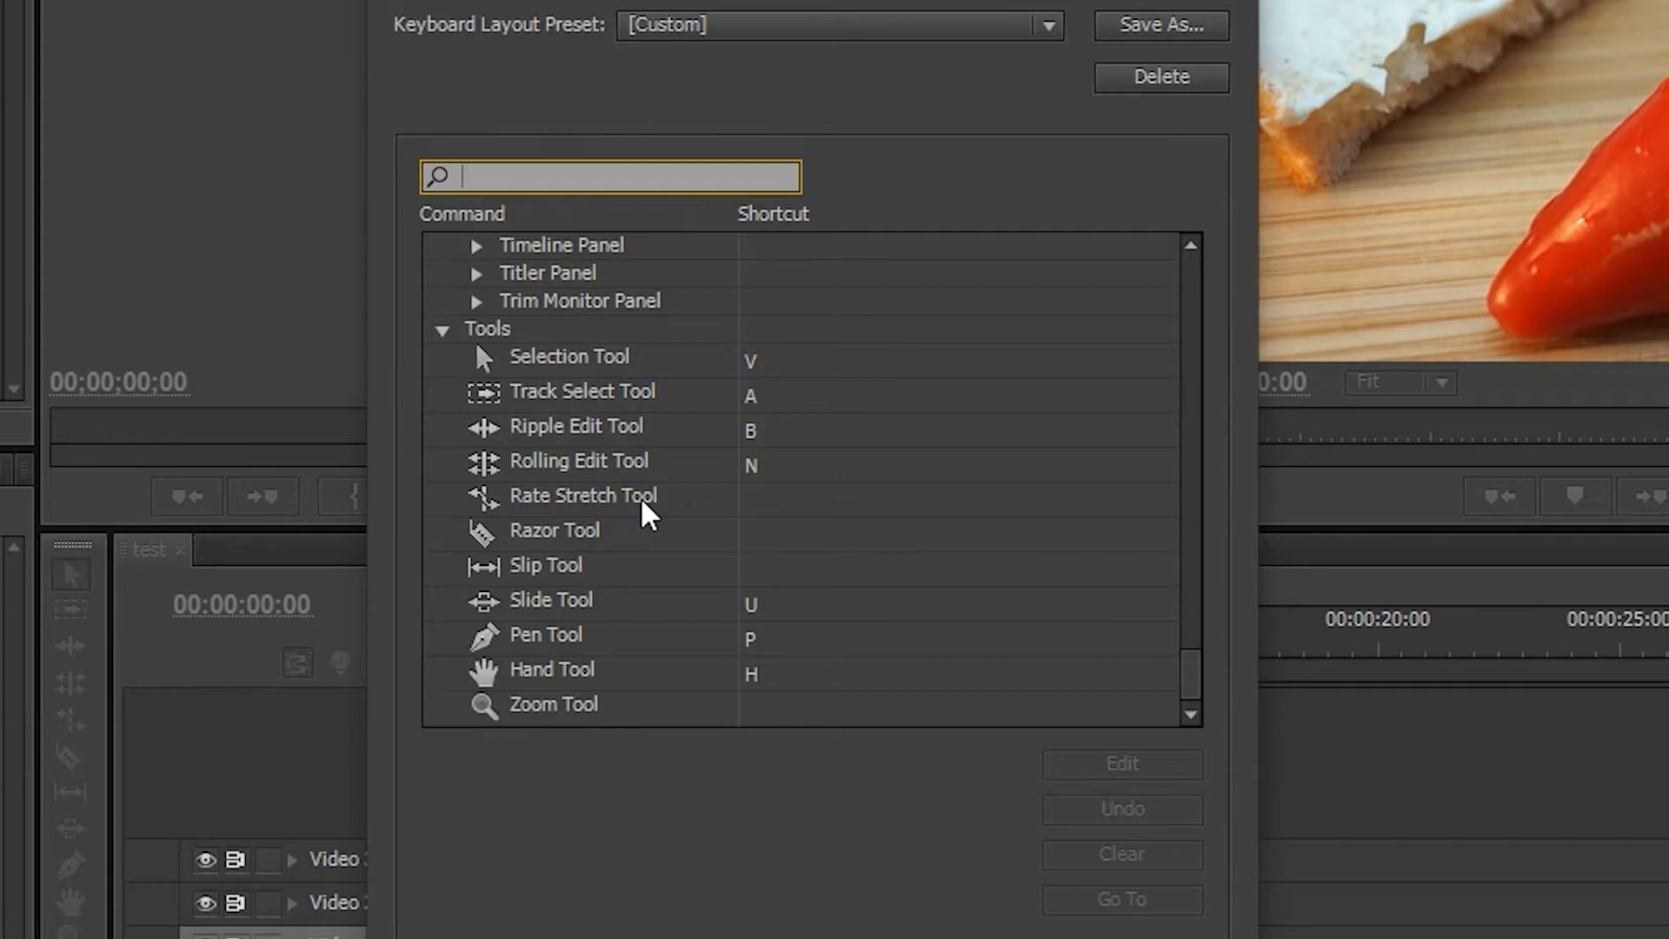
{"action": "scroll", "coordinate": [648, 508], "scroll_direction": "up", "scroll_amount": 5}
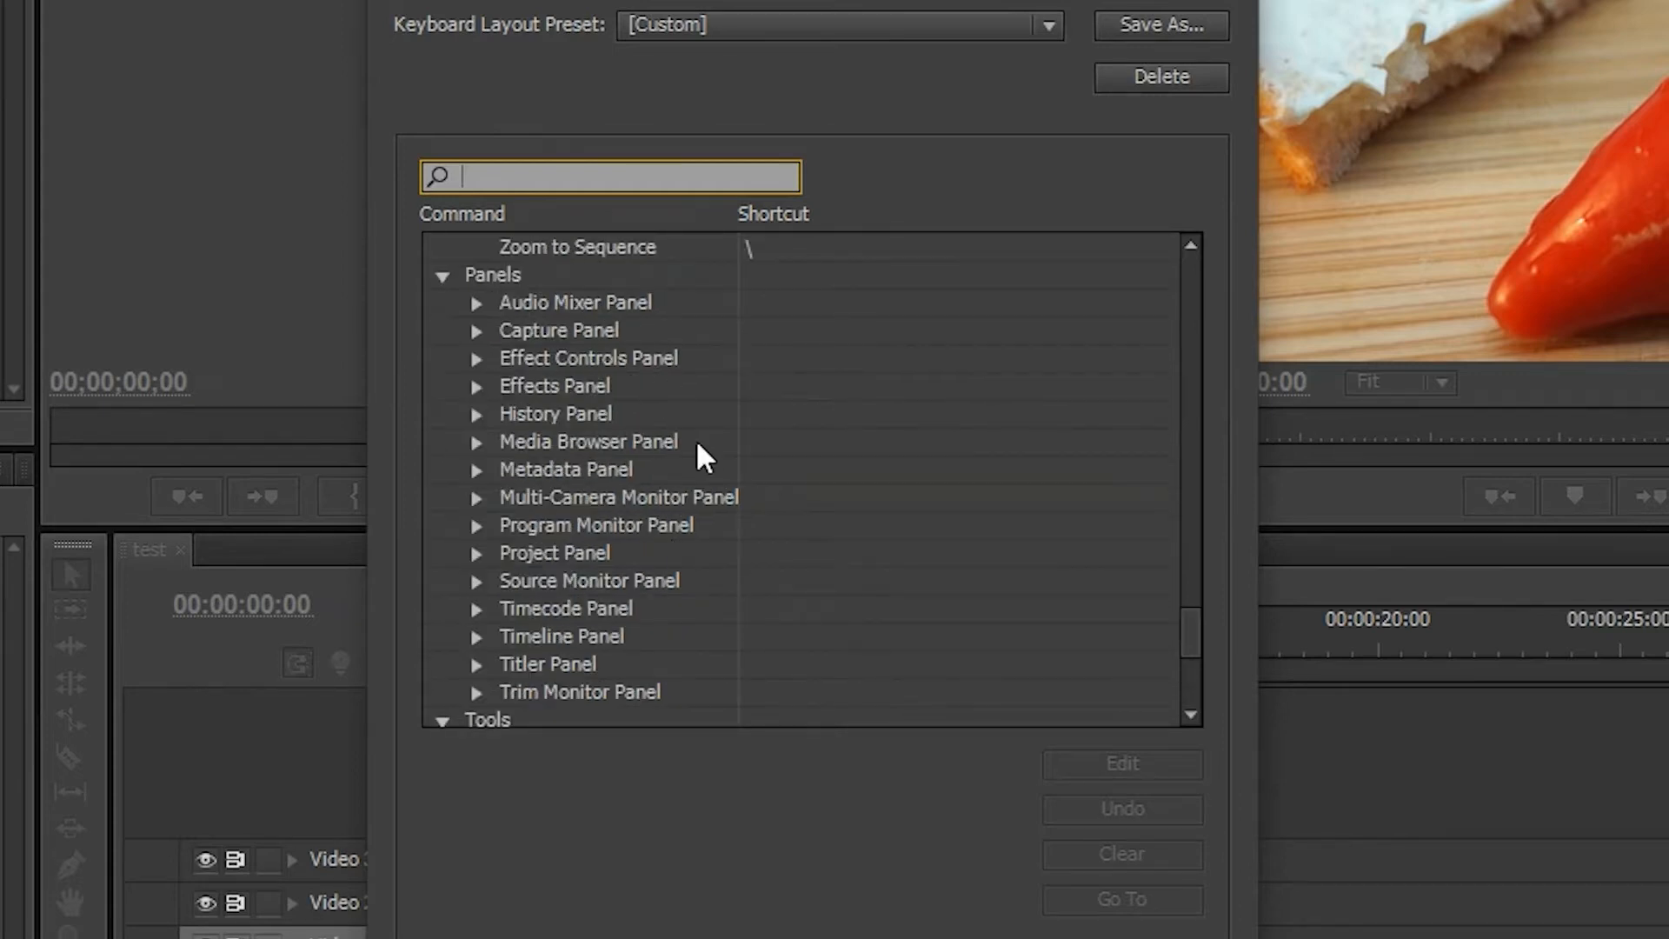
{"action": "scroll", "coordinate": [700, 452], "scroll_direction": "down", "scroll_amount": 4}
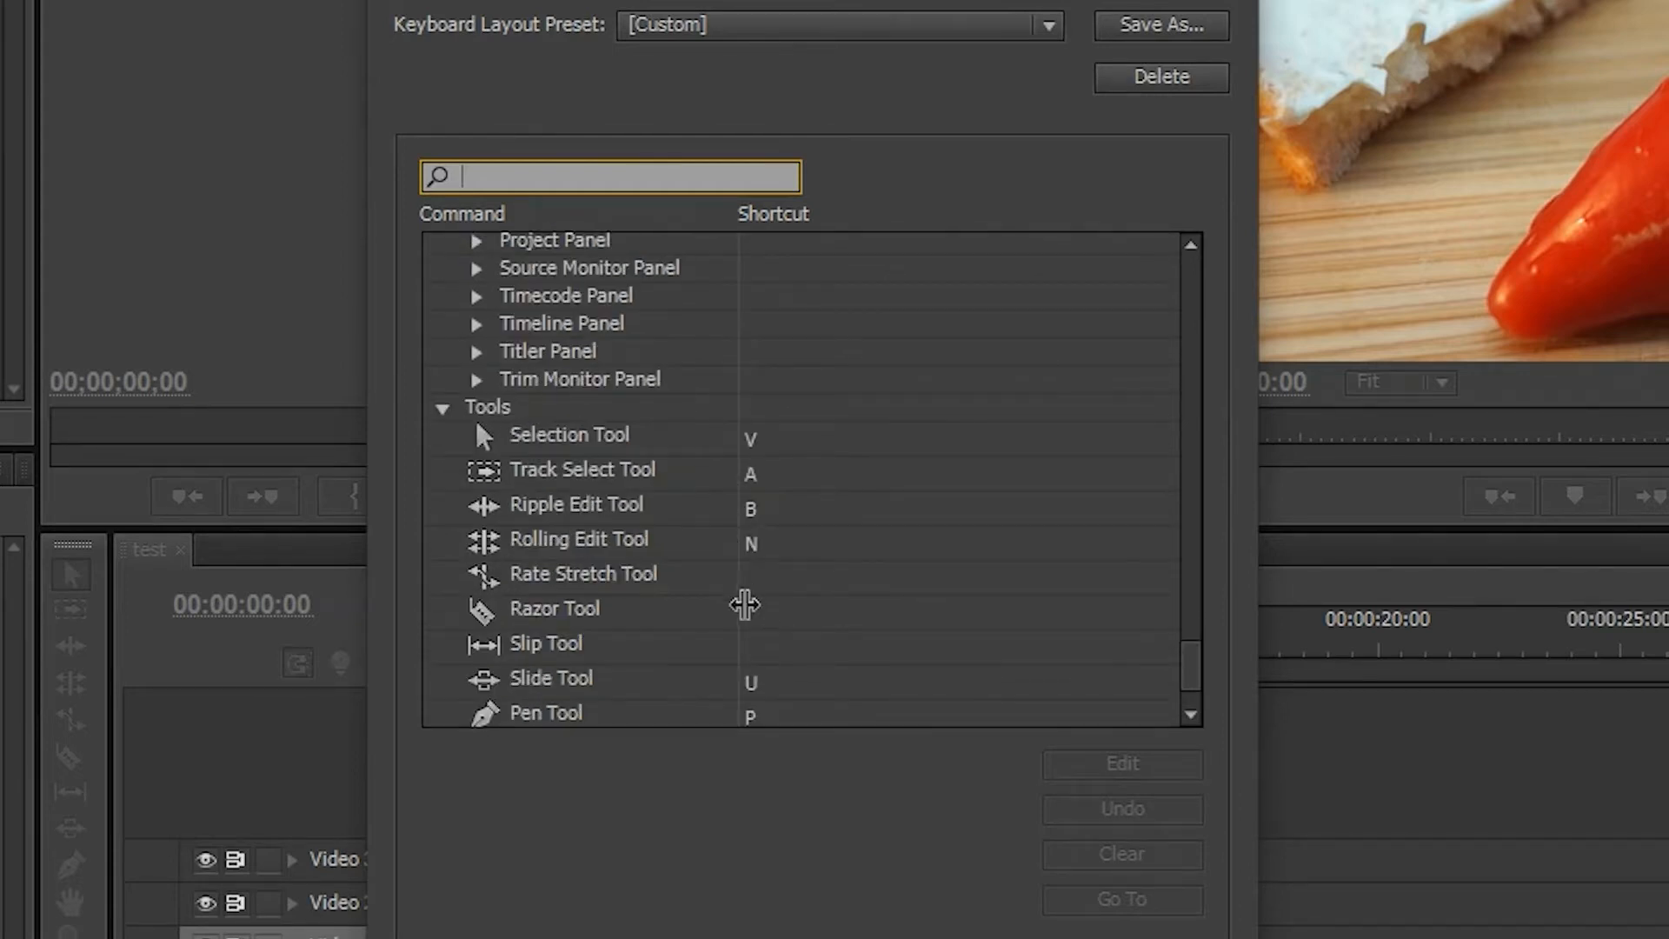
{"action": "left_click", "coordinate": [767, 615]}
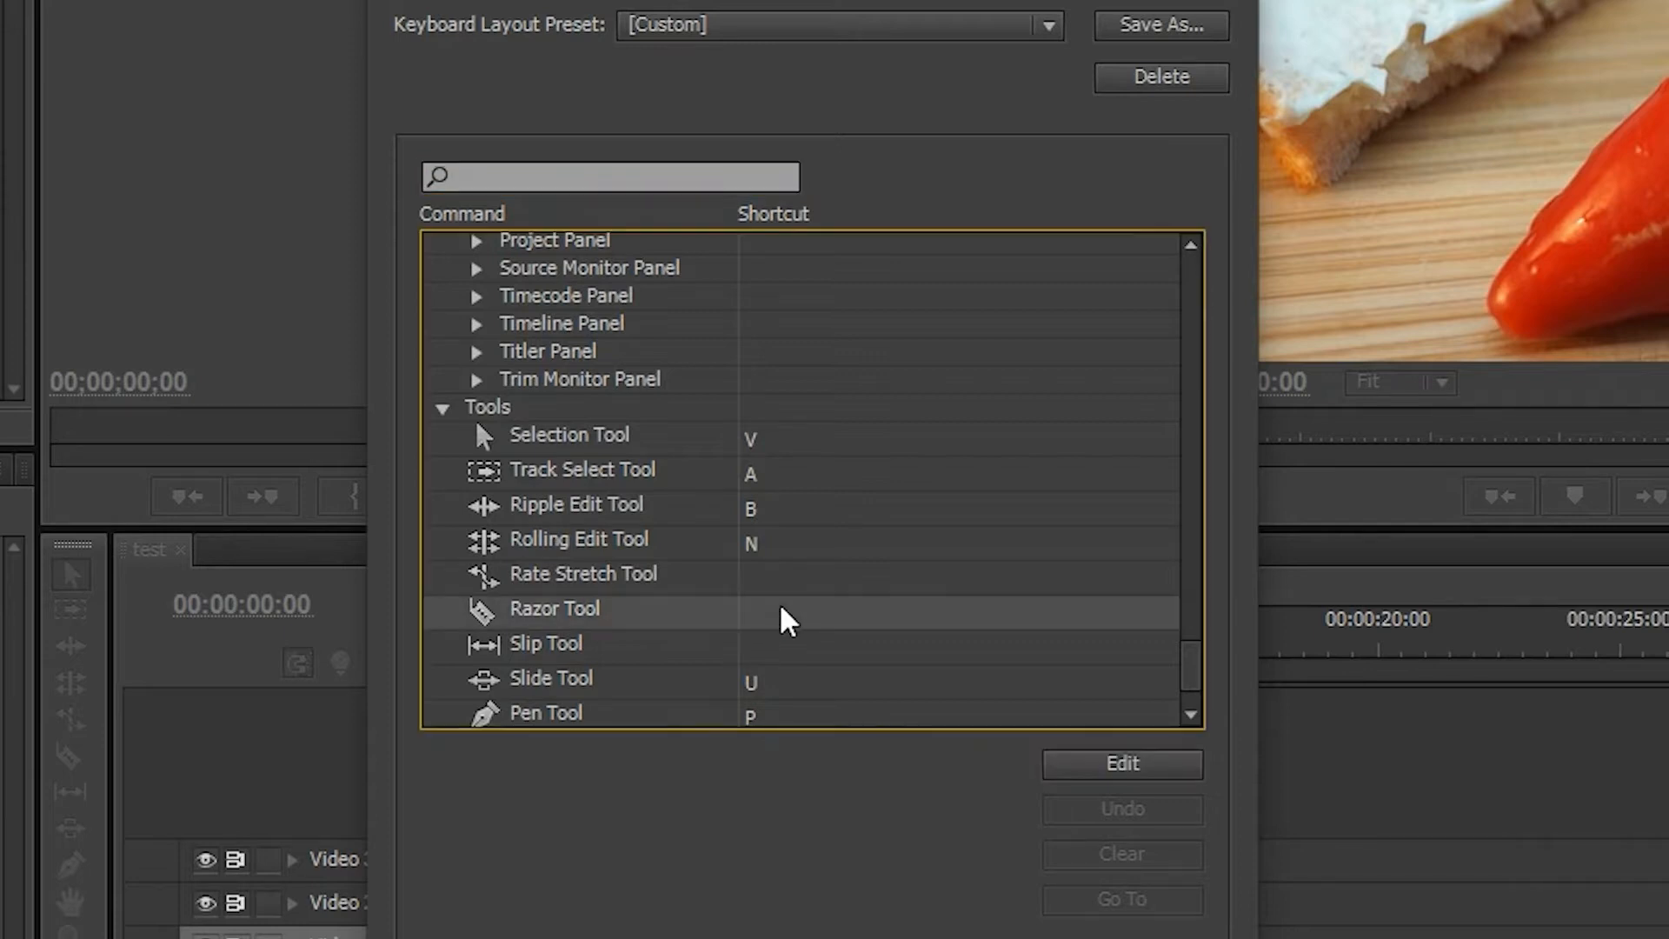
{"action": "left_click", "coordinate": [1130, 765]}
{"action": "key", "text": "c"}
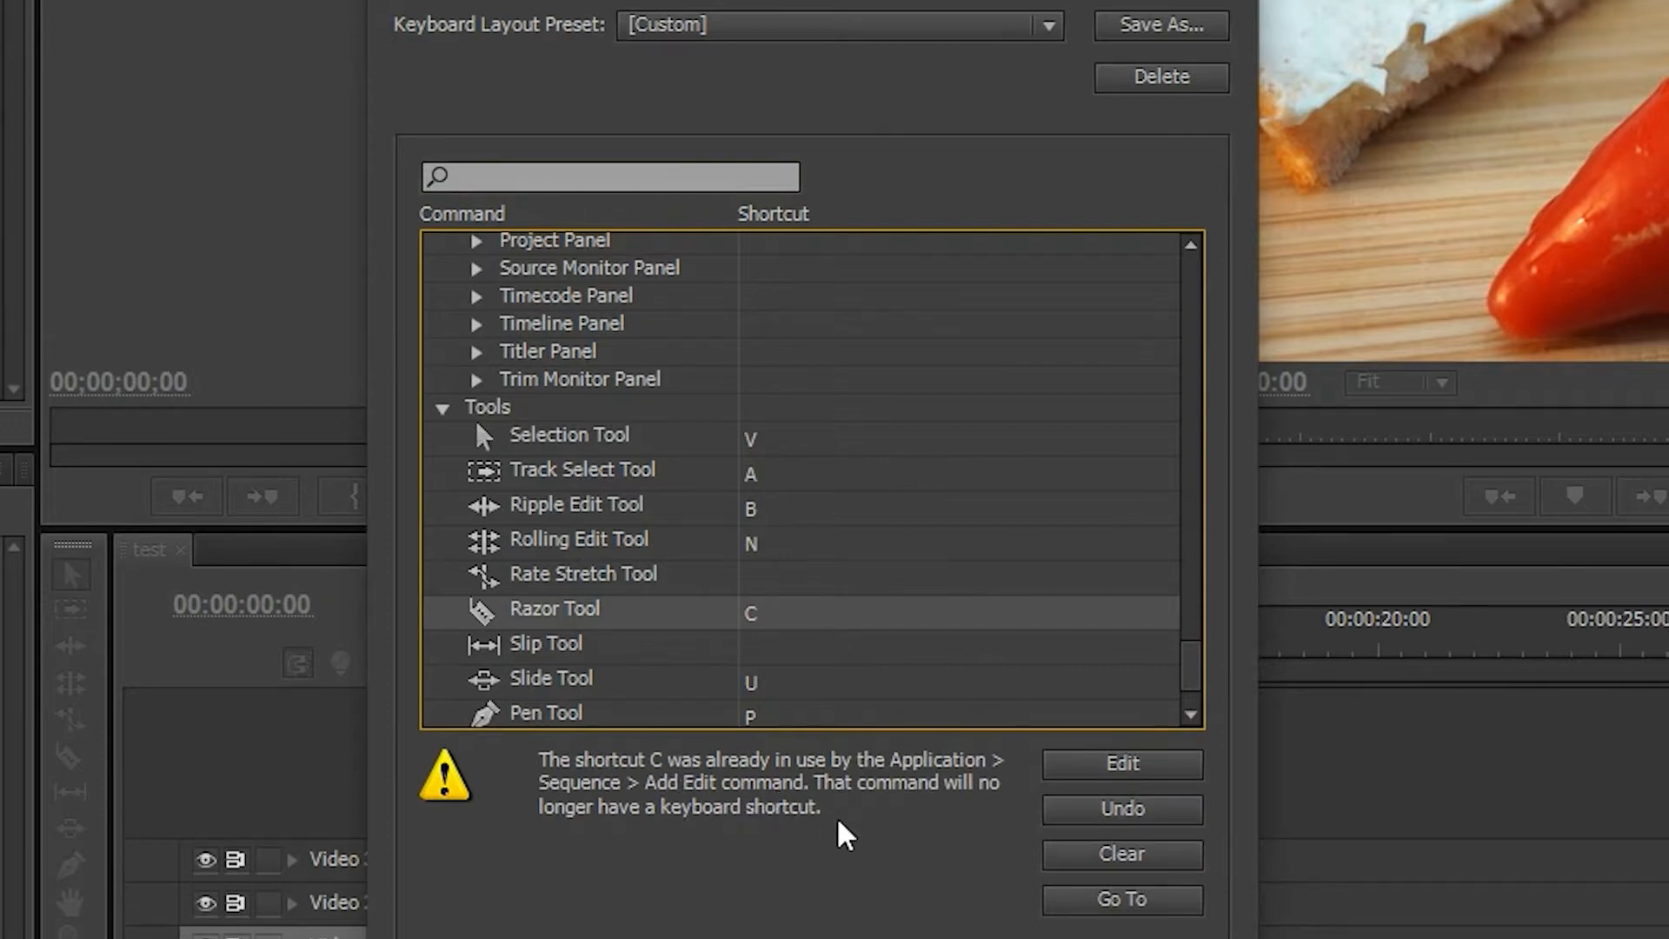
Go to the conflicting Add Edit command in the keyboard shortcuts and assign C to it.
{"action": "left_click", "coordinate": [1132, 900]}
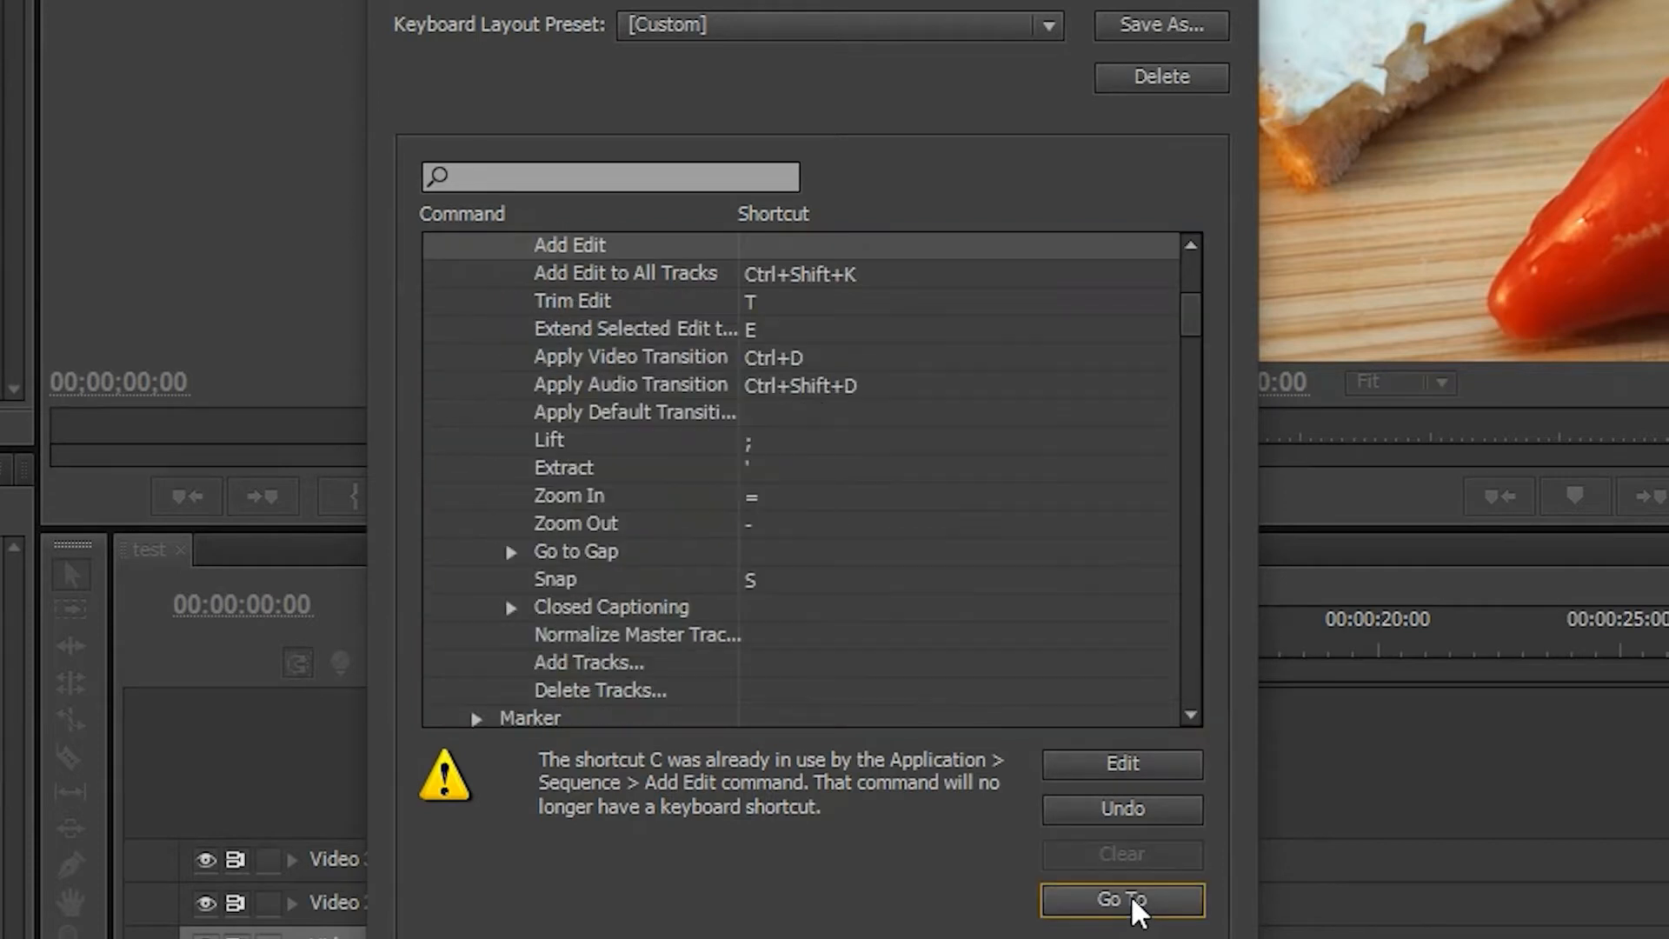
{"action": "scroll", "coordinate": [821, 507], "scroll_direction": "up", "scroll_amount": 2}
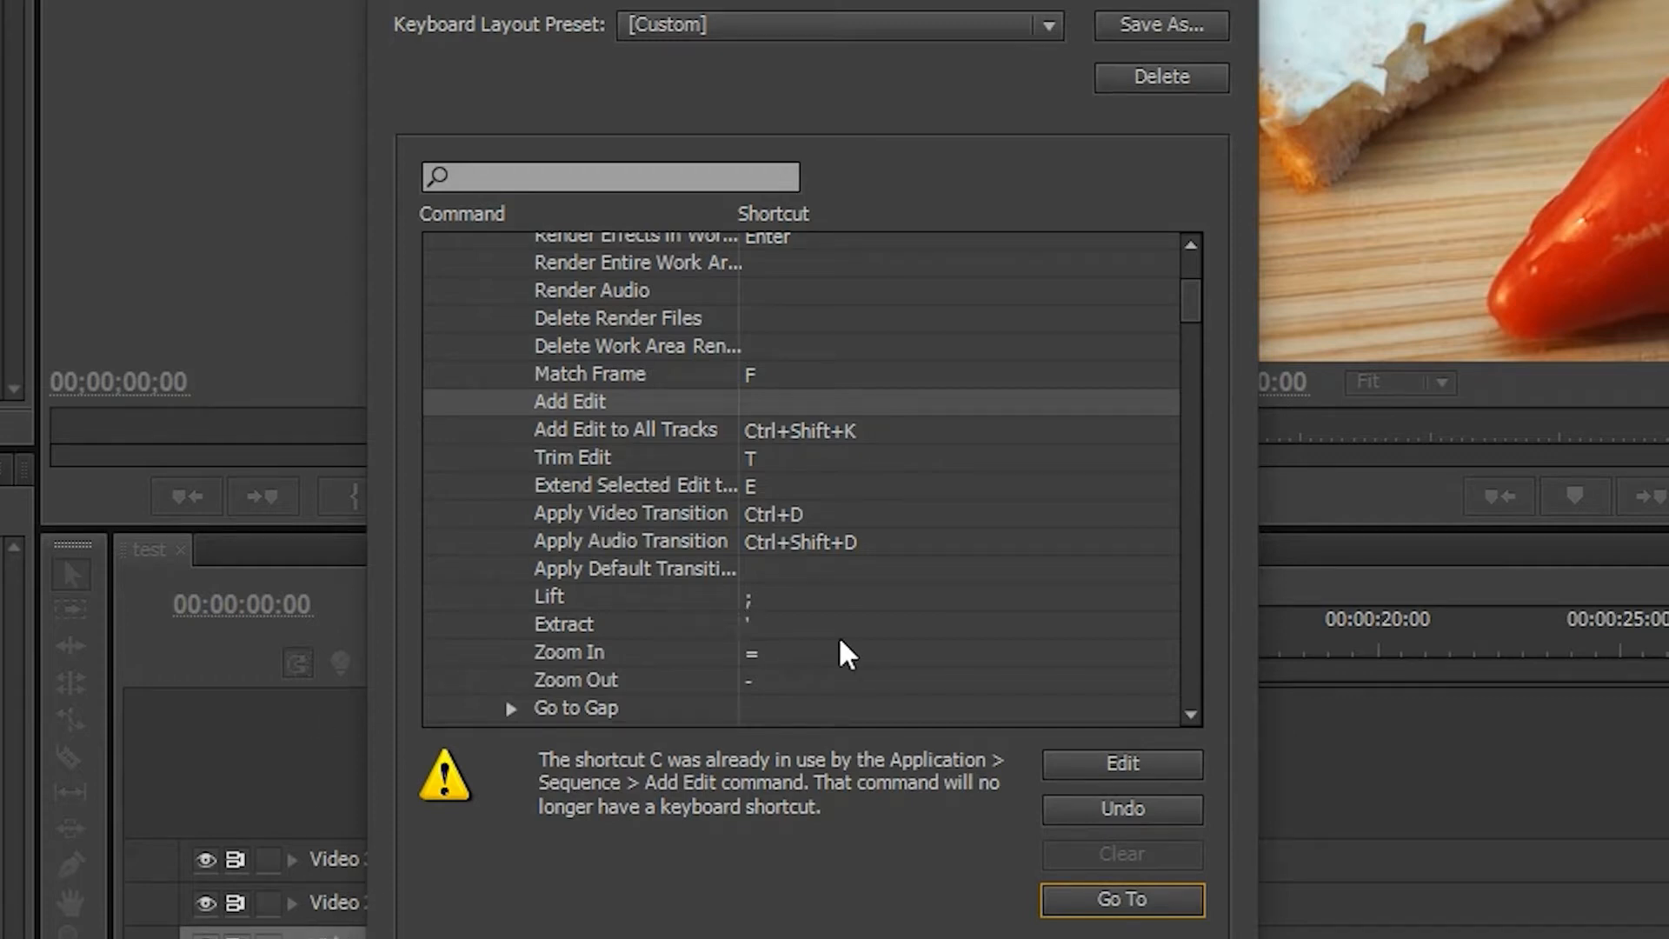
{"action": "left_click", "coordinate": [1129, 764]}
{"action": "key", "text": "c"}
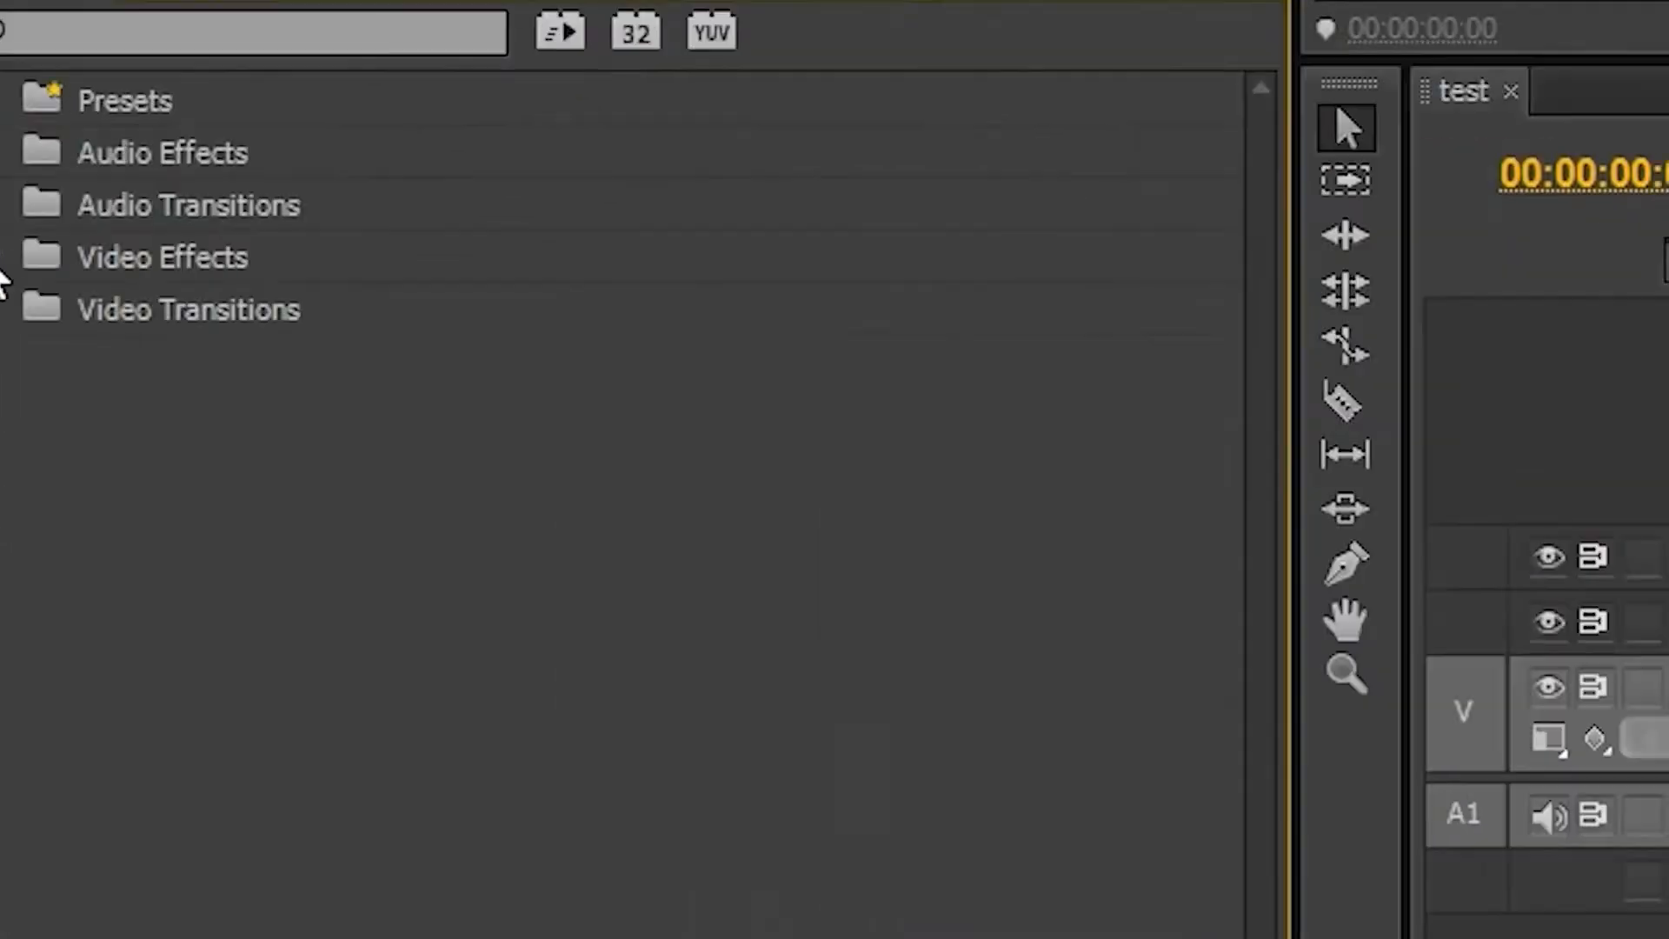
Apply the Circle effect from the Generate video effects to the 00481.MTS clip.
{"action": "left_click", "coordinate": [4, 261]}
{"action": "left_click", "coordinate": [21, 572]}
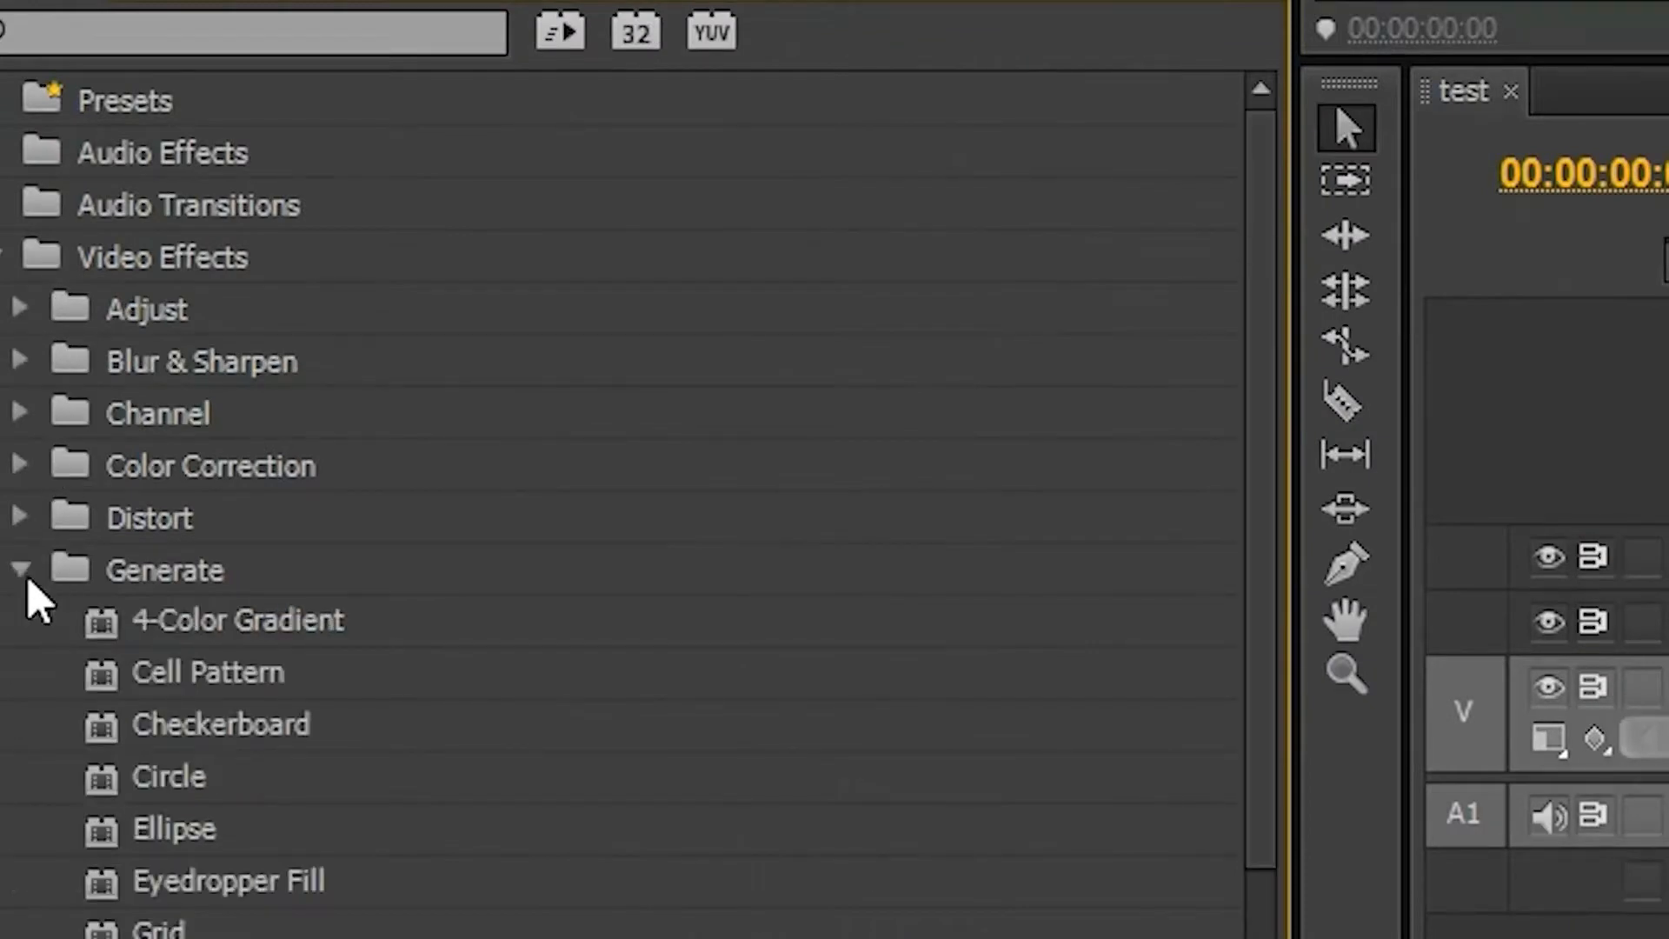
{"action": "scroll", "coordinate": [174, 530], "scroll_direction": "down", "scroll_amount": 1}
{"action": "left_click_drag", "start_coordinate": [217, 734], "coordinate": [1668, 732]}
{"action": "left_click_drag", "start_coordinate": [452, 644], "coordinate": [454, 645]}
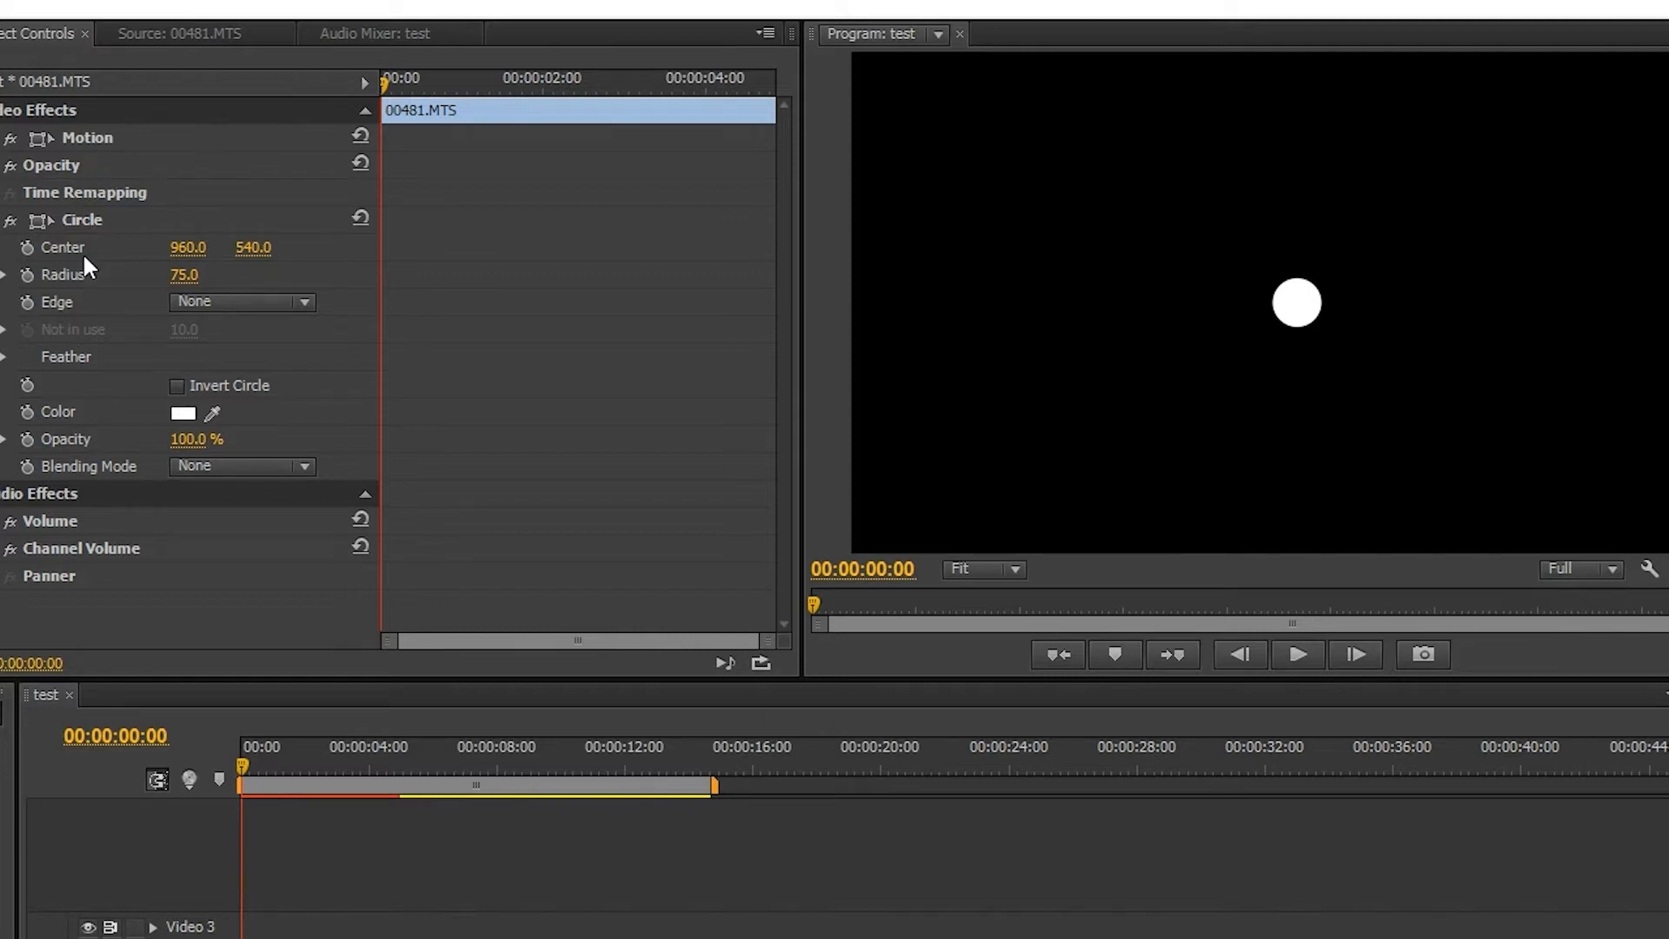
Keyframe the circle's Center horizontally, from 243 at the clip's start to 1630 at 00:00:04:12.
{"action": "left_click", "coordinate": [27, 247]}
{"action": "left_click_drag", "start_coordinate": [173, 257], "coordinate": [582, 5]}
{"action": "left_click_drag", "start_coordinate": [470, 84], "coordinate": [741, 118]}
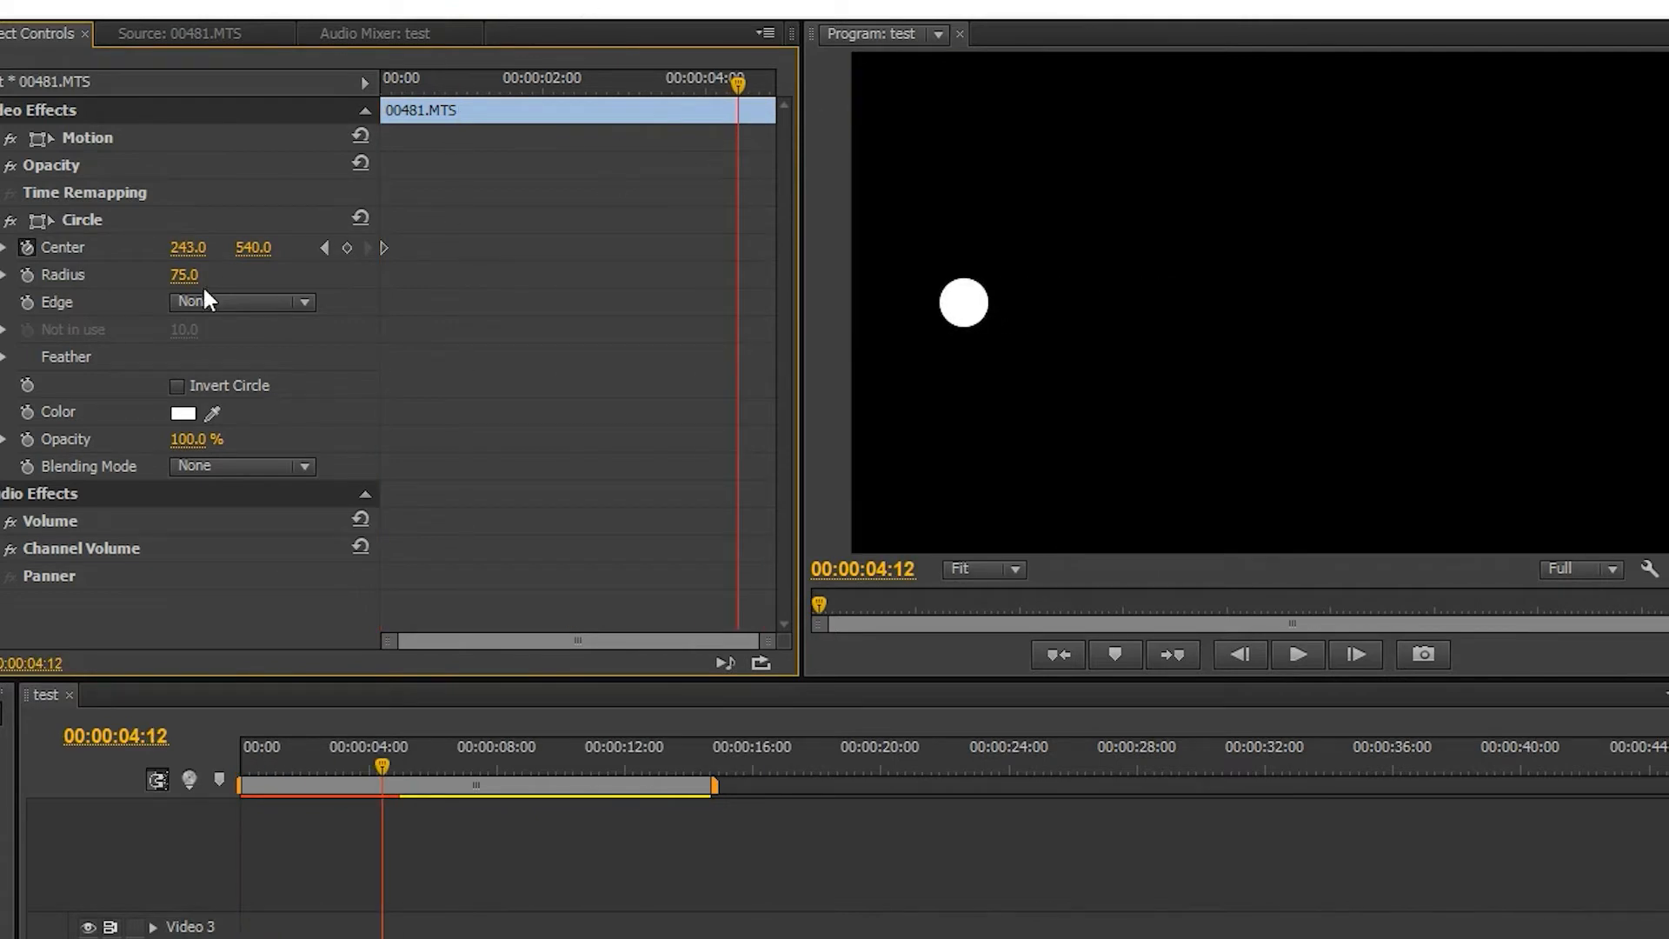
{"action": "left_click_drag", "start_coordinate": [188, 254], "coordinate": [1388, 254]}
{"action": "left_click_drag", "start_coordinate": [293, 318], "coordinate": [298, 319]}
Play the circle's linear movement from the start of the clip, and return to the start.
{"action": "left_click_drag", "start_coordinate": [422, 79], "coordinate": [31, 191]}
{"action": "key", "text": "space"}
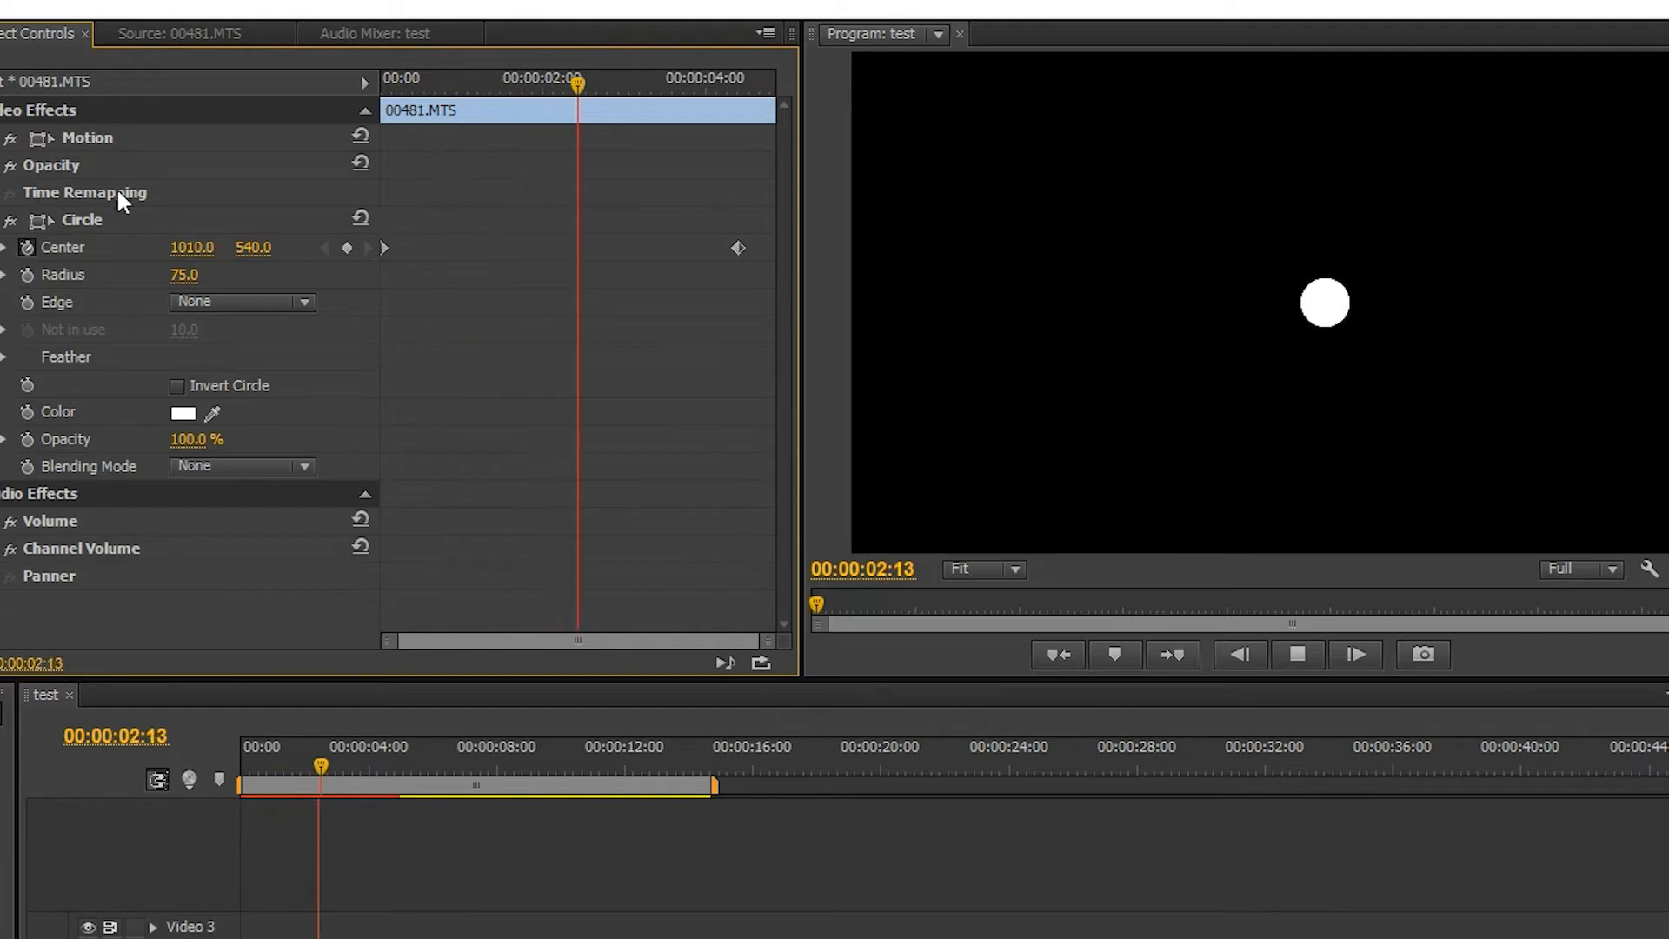
{"action": "left_click_drag", "start_coordinate": [426, 86], "coordinate": [304, 54]}
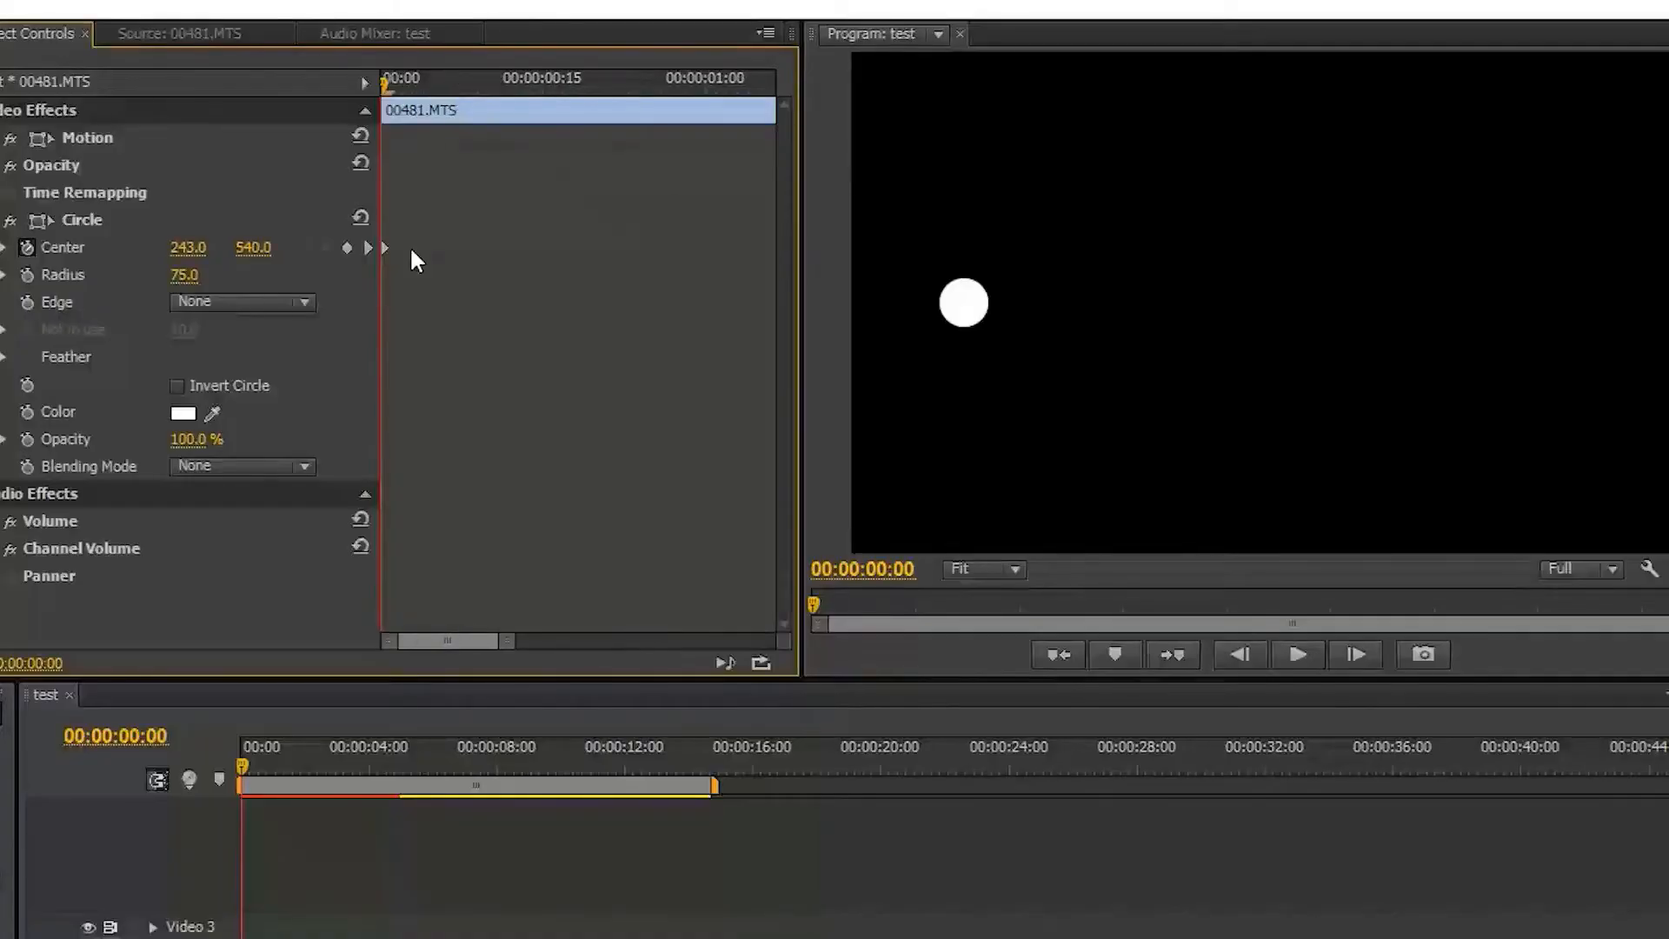
Set the temporal interpolation of both Center keyframes to Bezier and play the movement from the start.
{"action": "key", "text": "minus"}
{"action": "key", "text": "minus"}
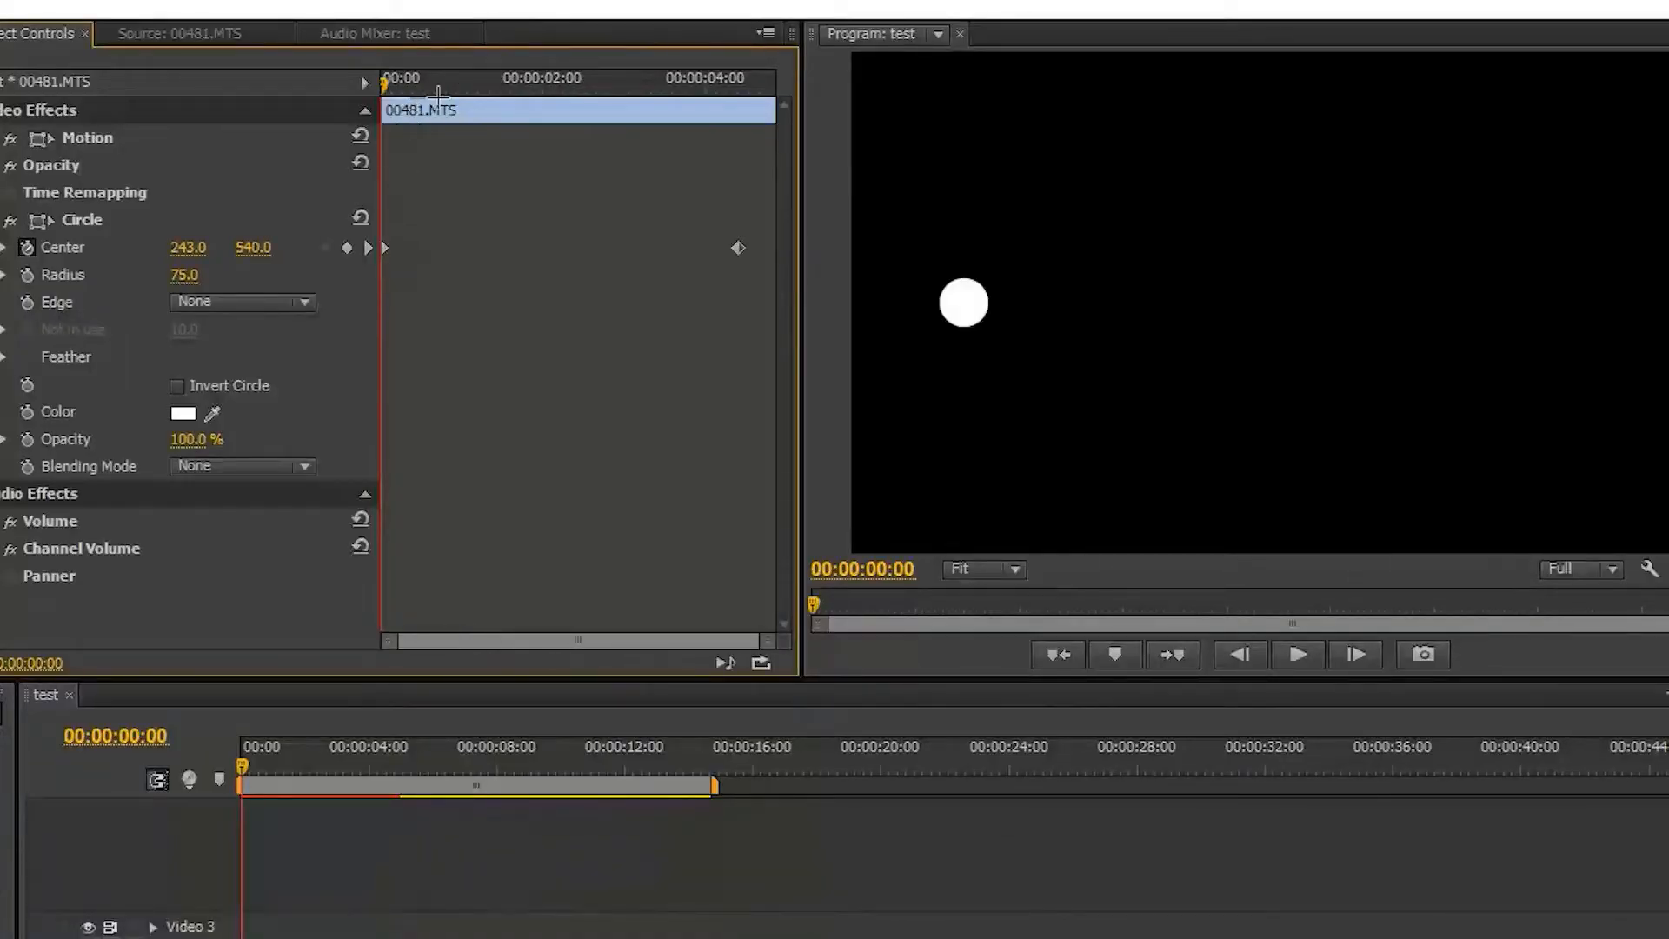
{"action": "left_click_drag", "start_coordinate": [436, 93], "coordinate": [628, 206]}
{"action": "left_click_drag", "start_coordinate": [757, 216], "coordinate": [243, 323]}
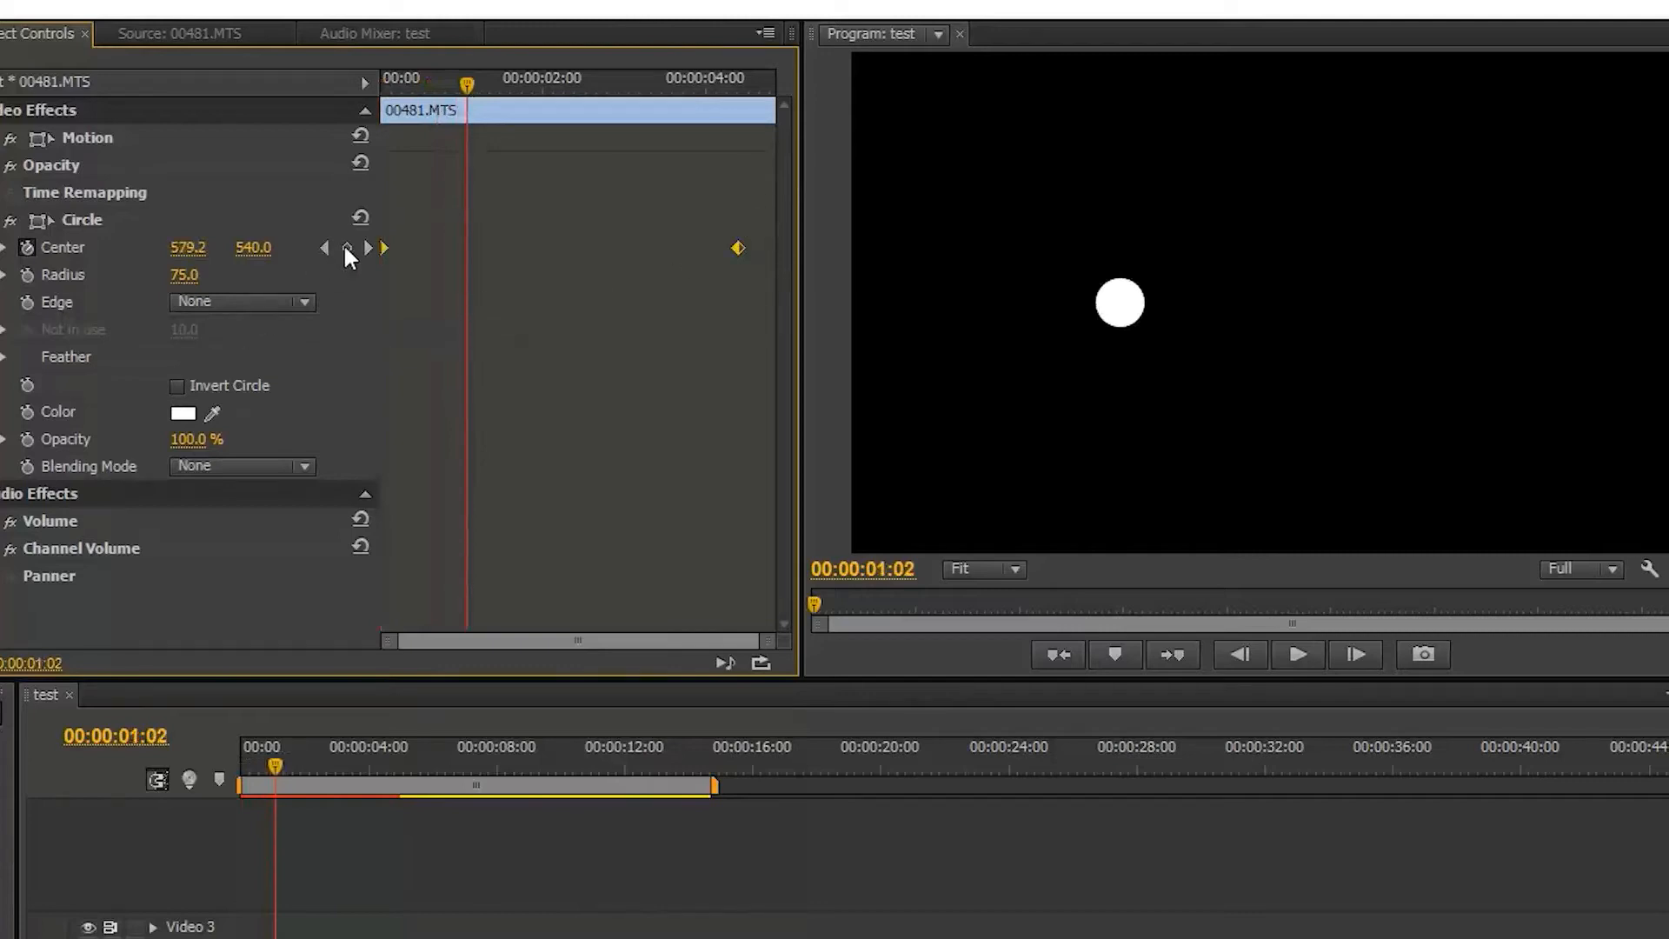
{"action": "right_click", "coordinate": [387, 247]}
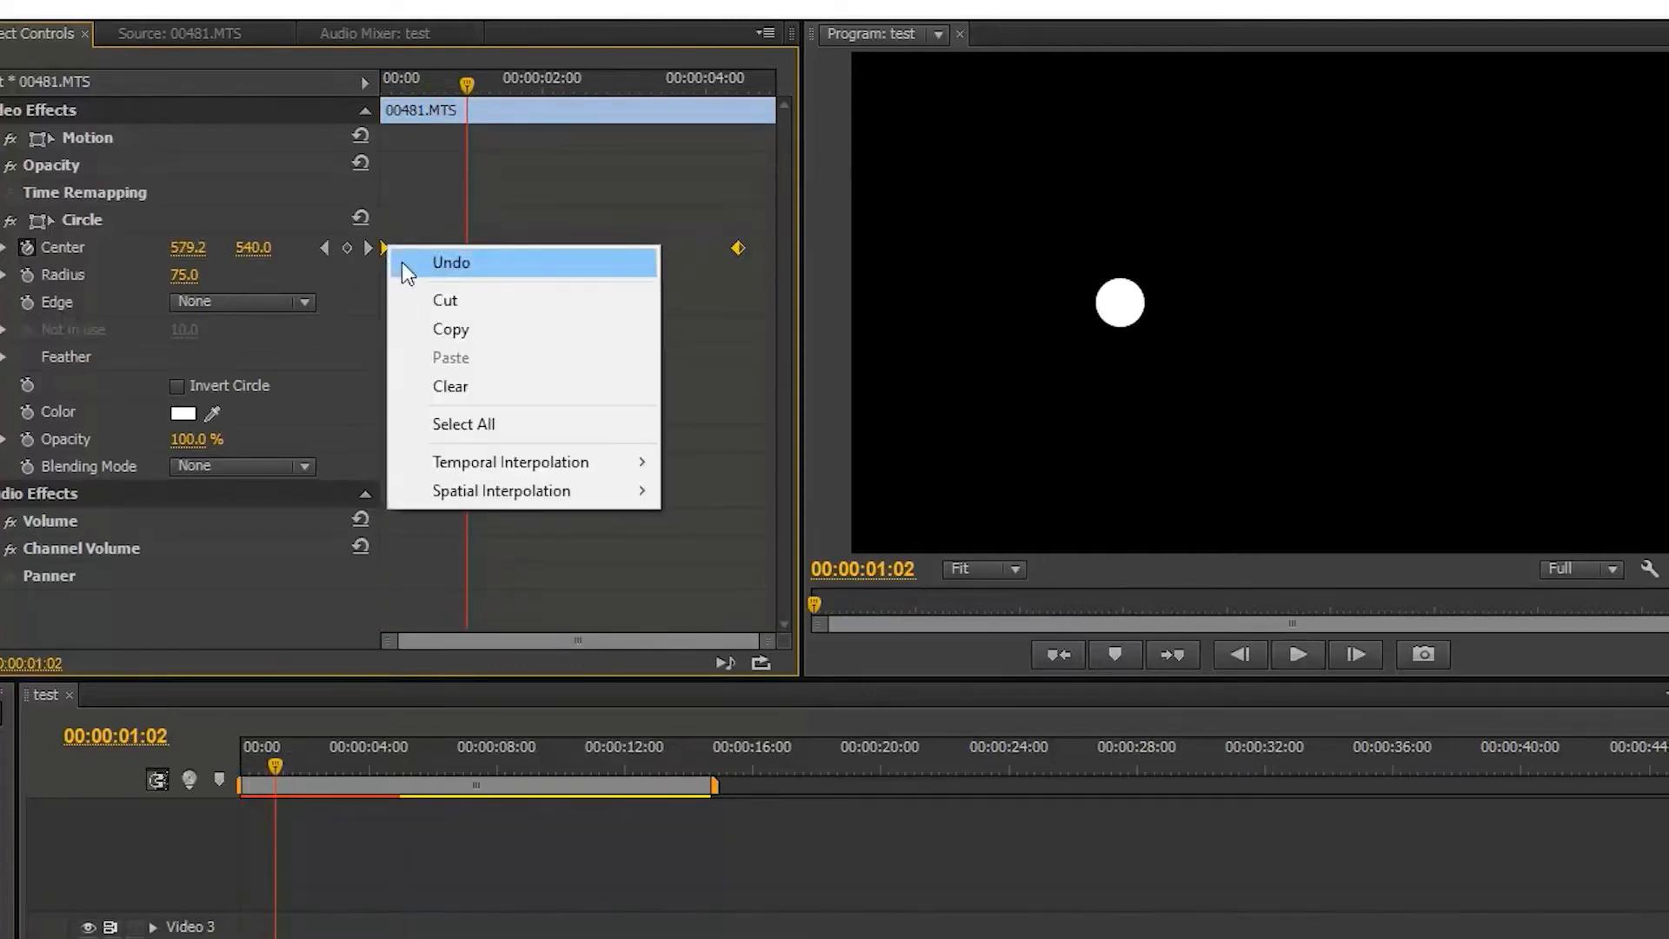
{"action": "mouse_move", "coordinate": [629, 468]}
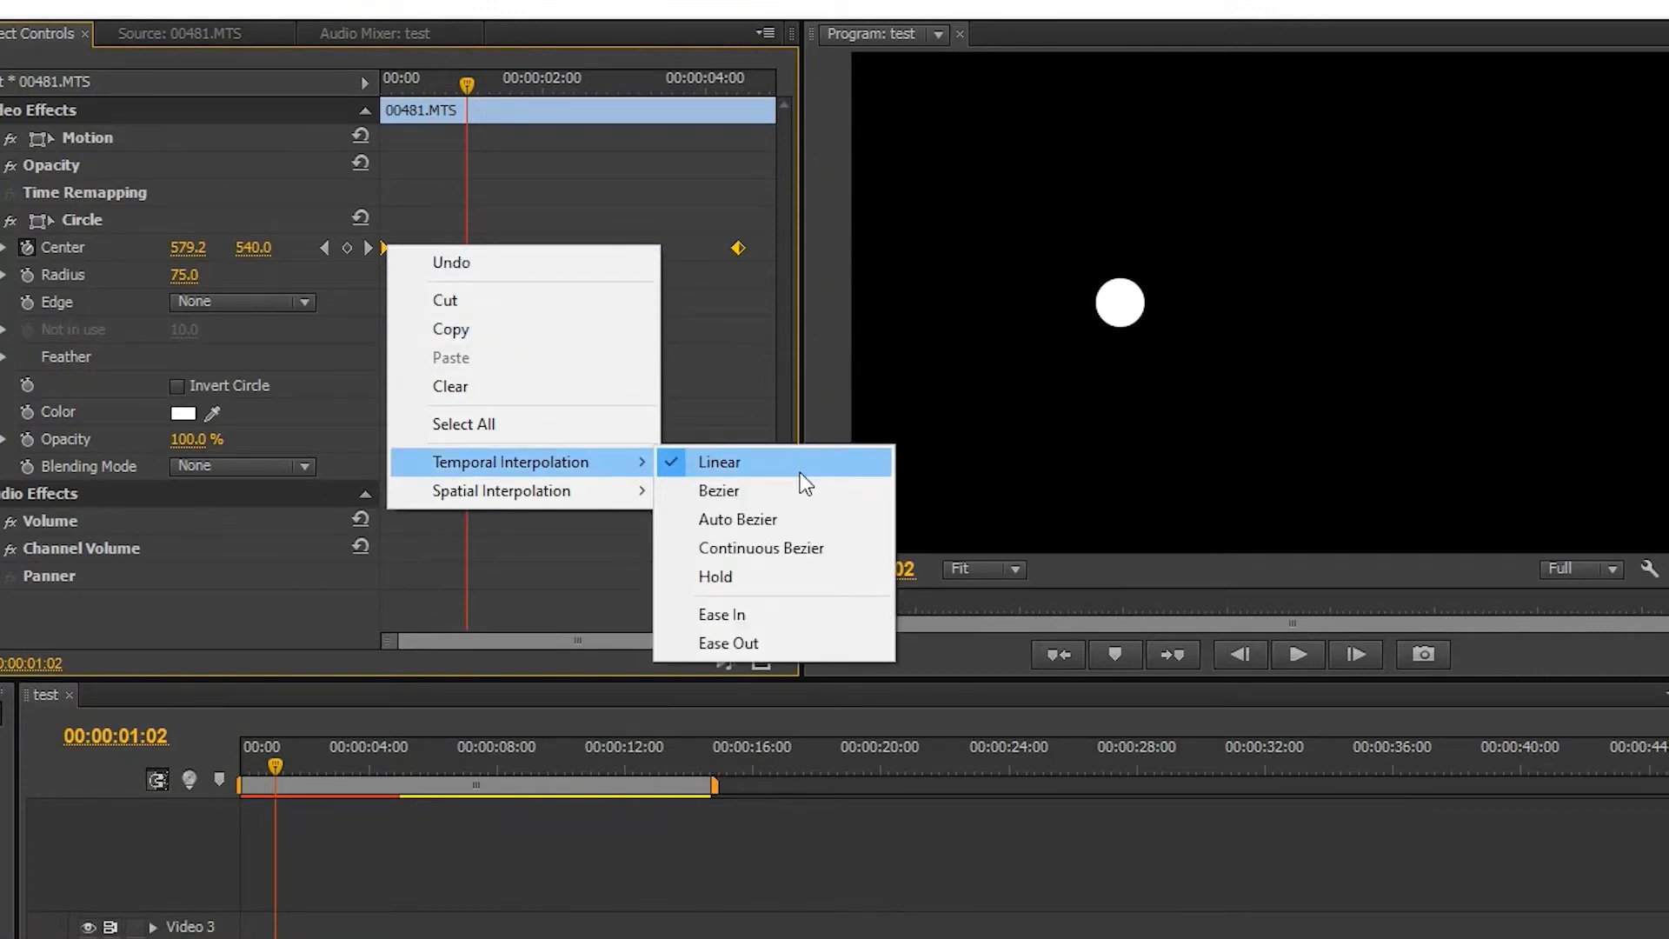
{"action": "left_click", "coordinate": [759, 491]}
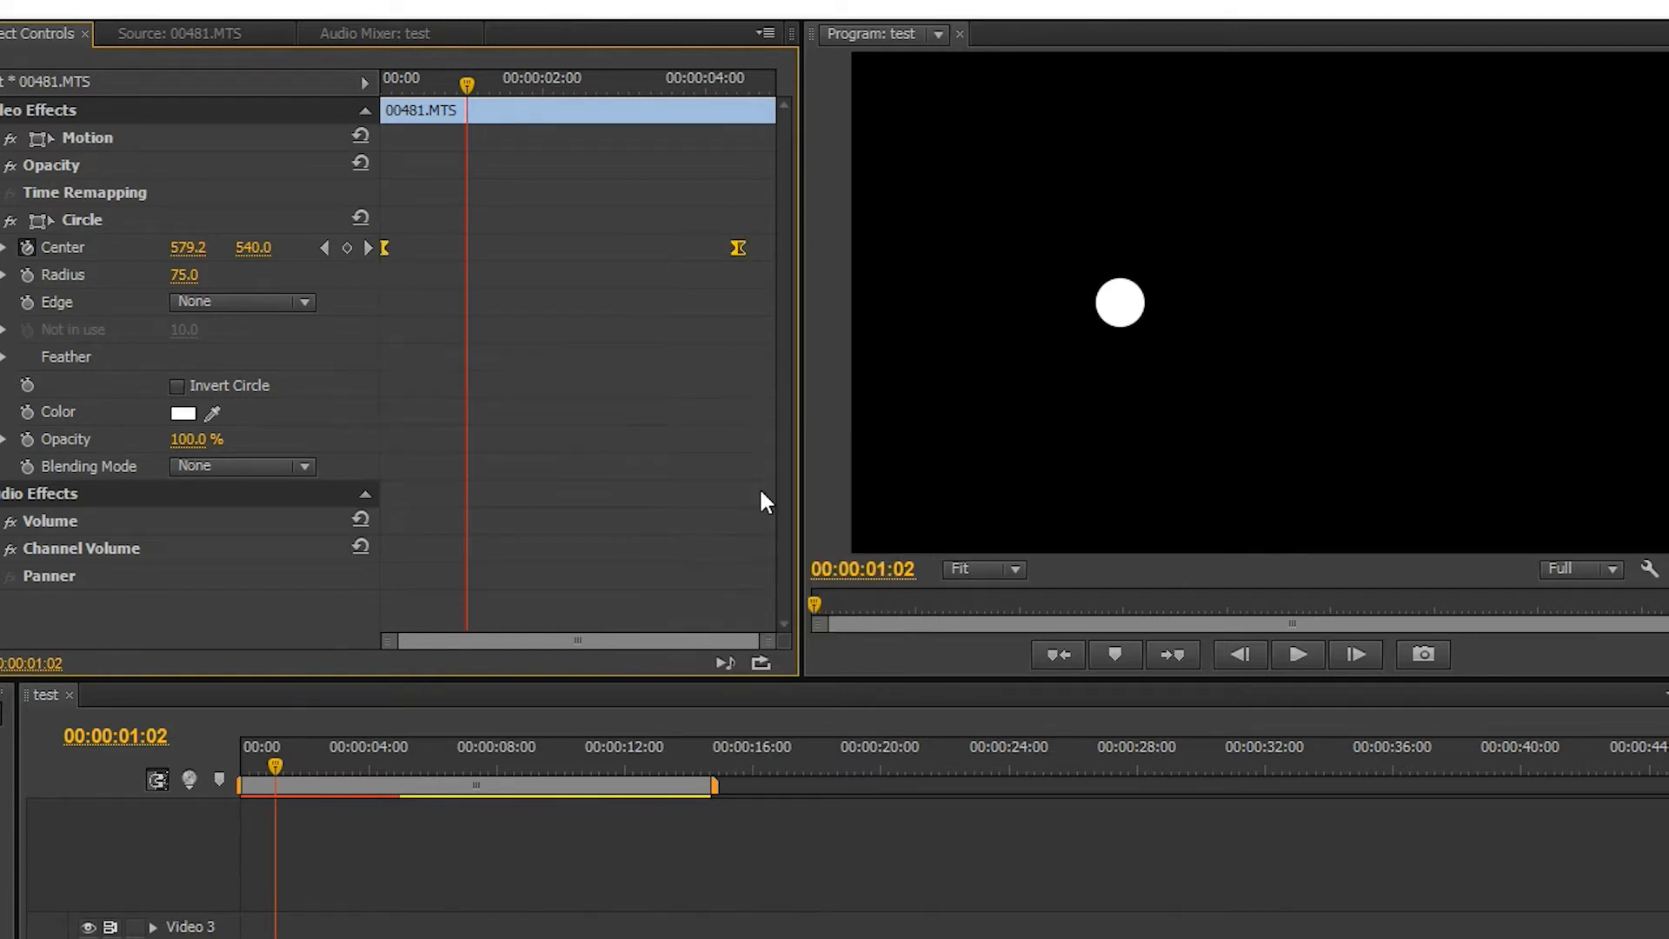
{"action": "left_click", "coordinate": [382, 82]}
{"action": "key", "text": "space"}
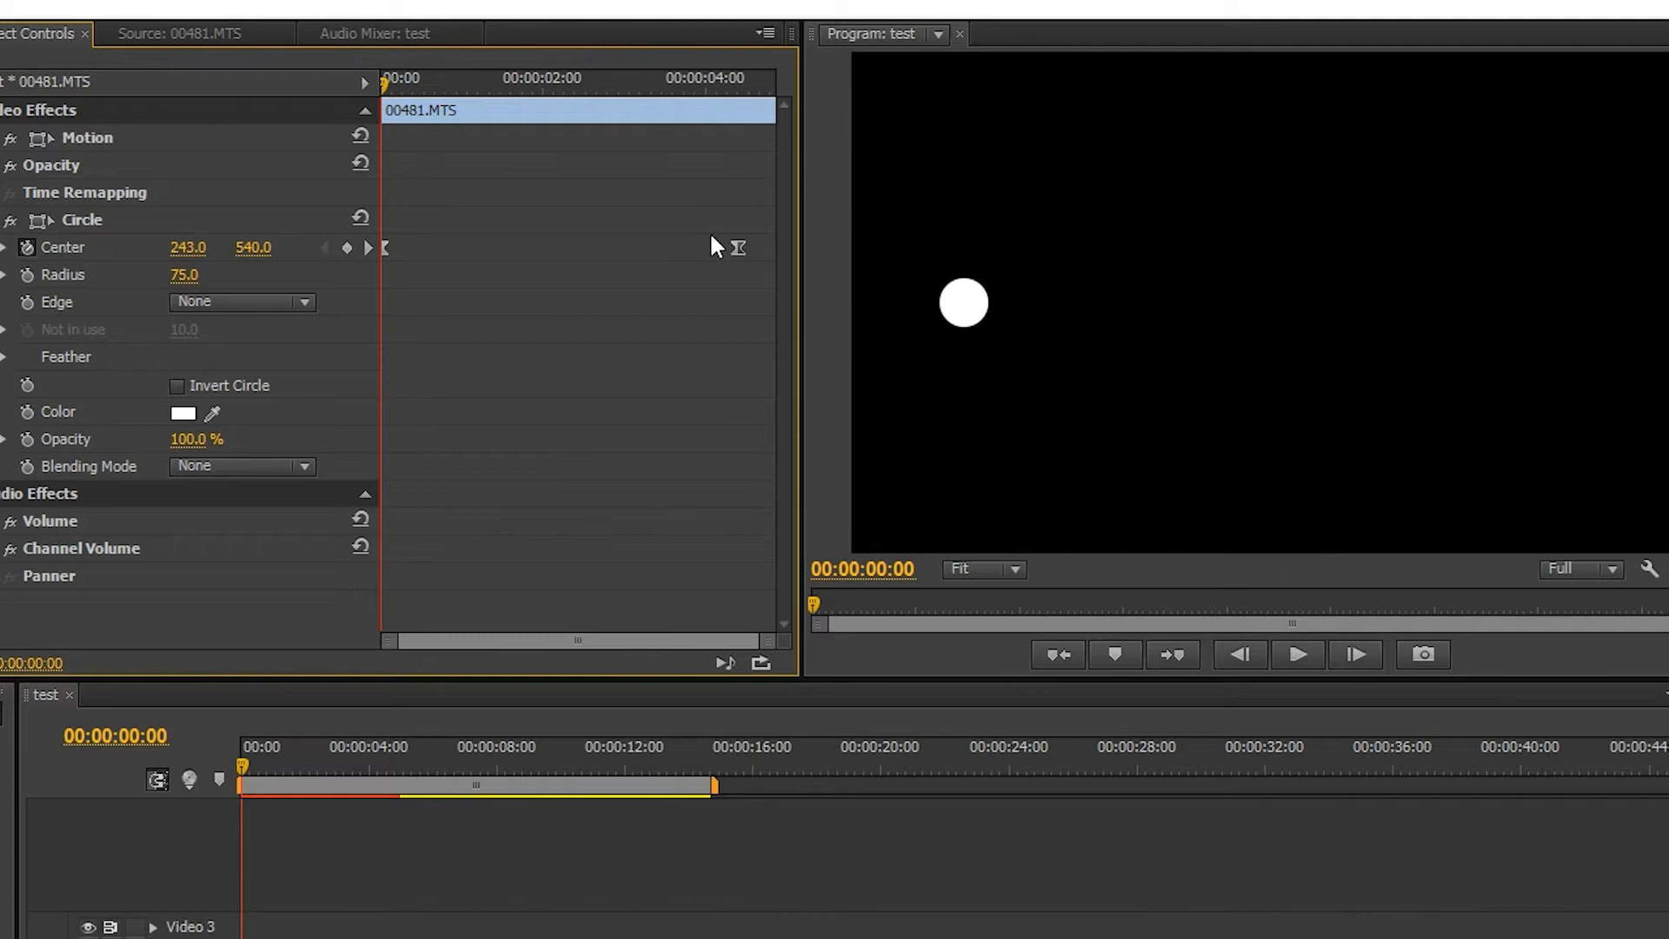
Apply Ease Out to the first Center keyframe and Ease In to the last one.
{"action": "right_click", "coordinate": [388, 248]}
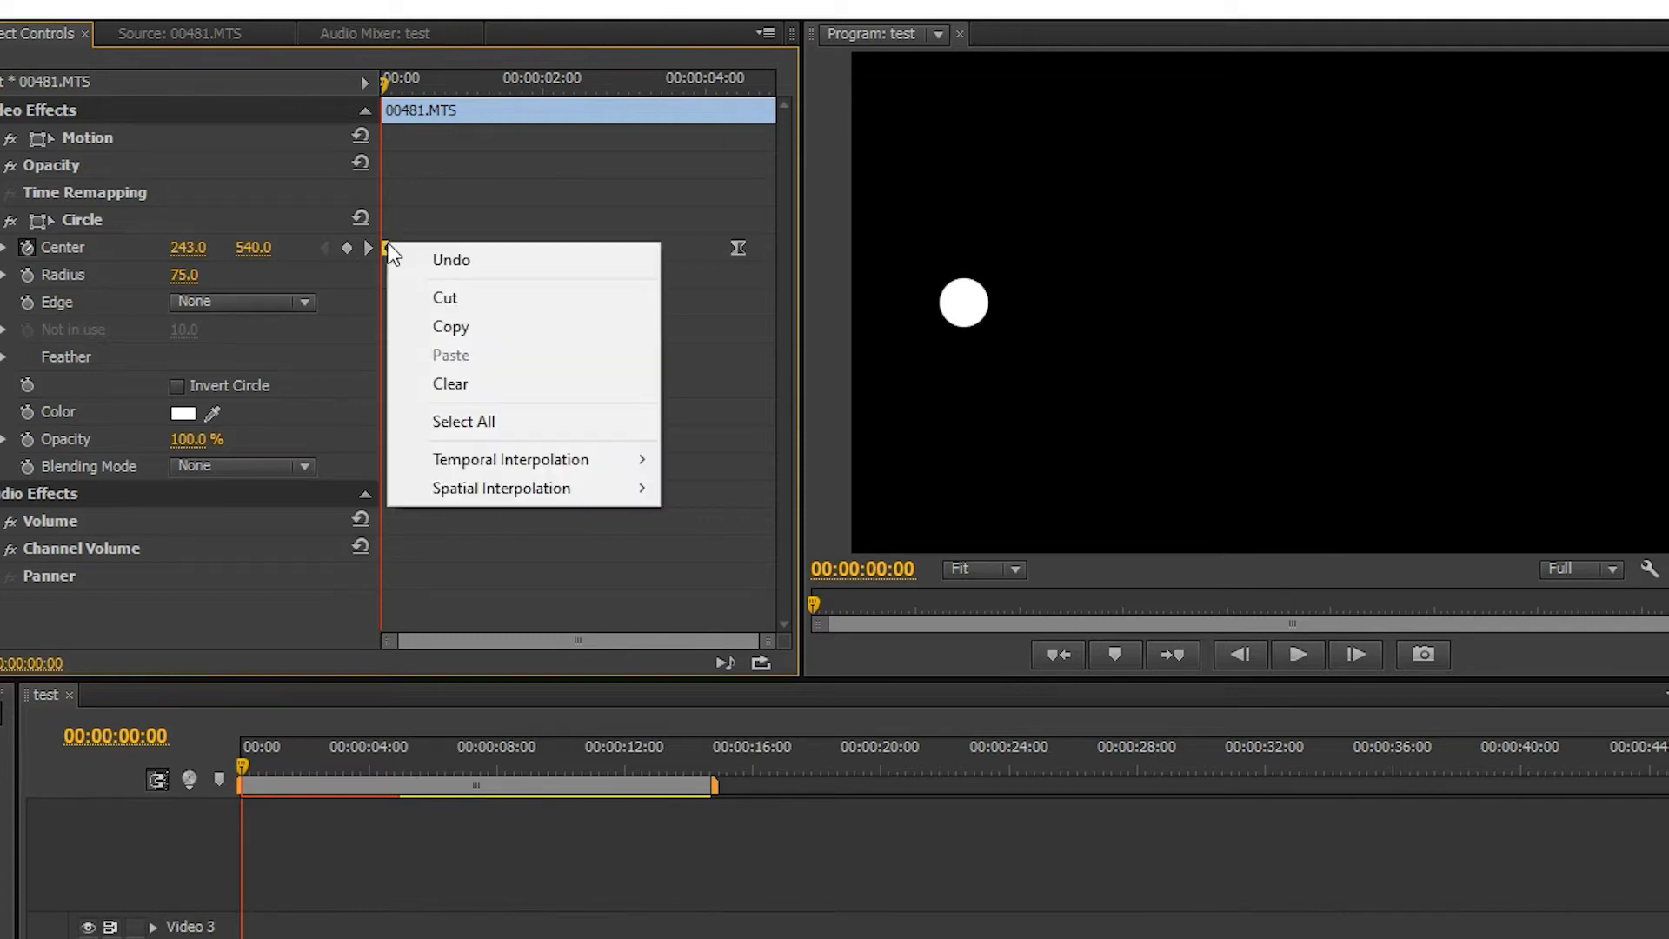
{"action": "mouse_move", "coordinate": [634, 459]}
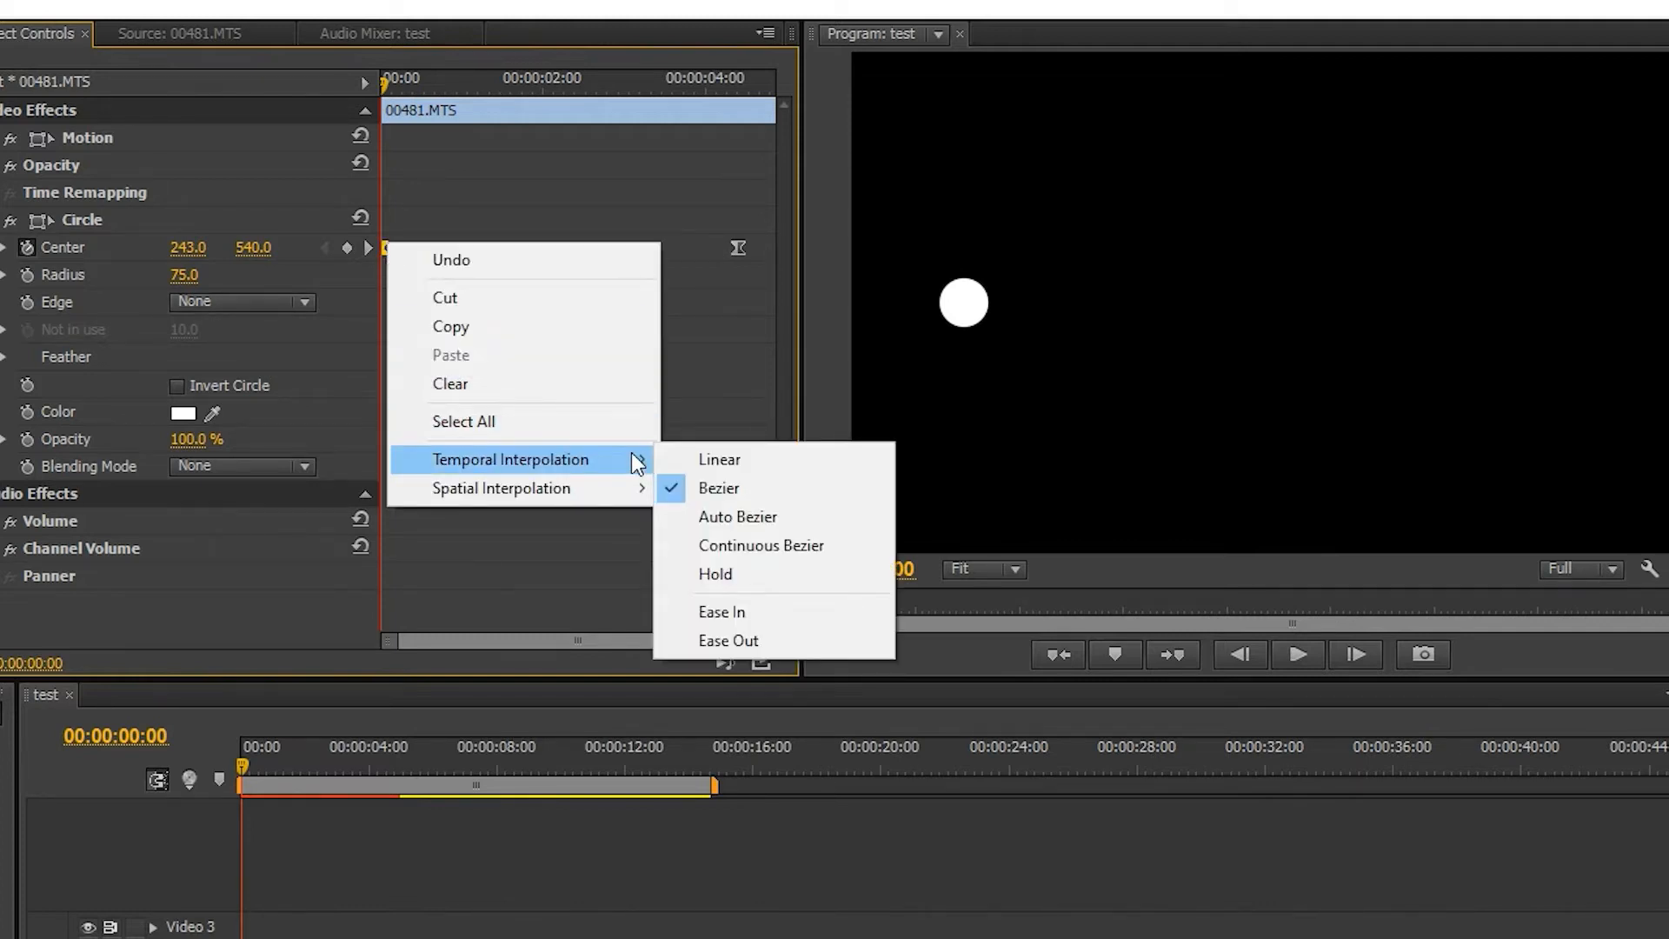
{"action": "left_click", "coordinate": [769, 631]}
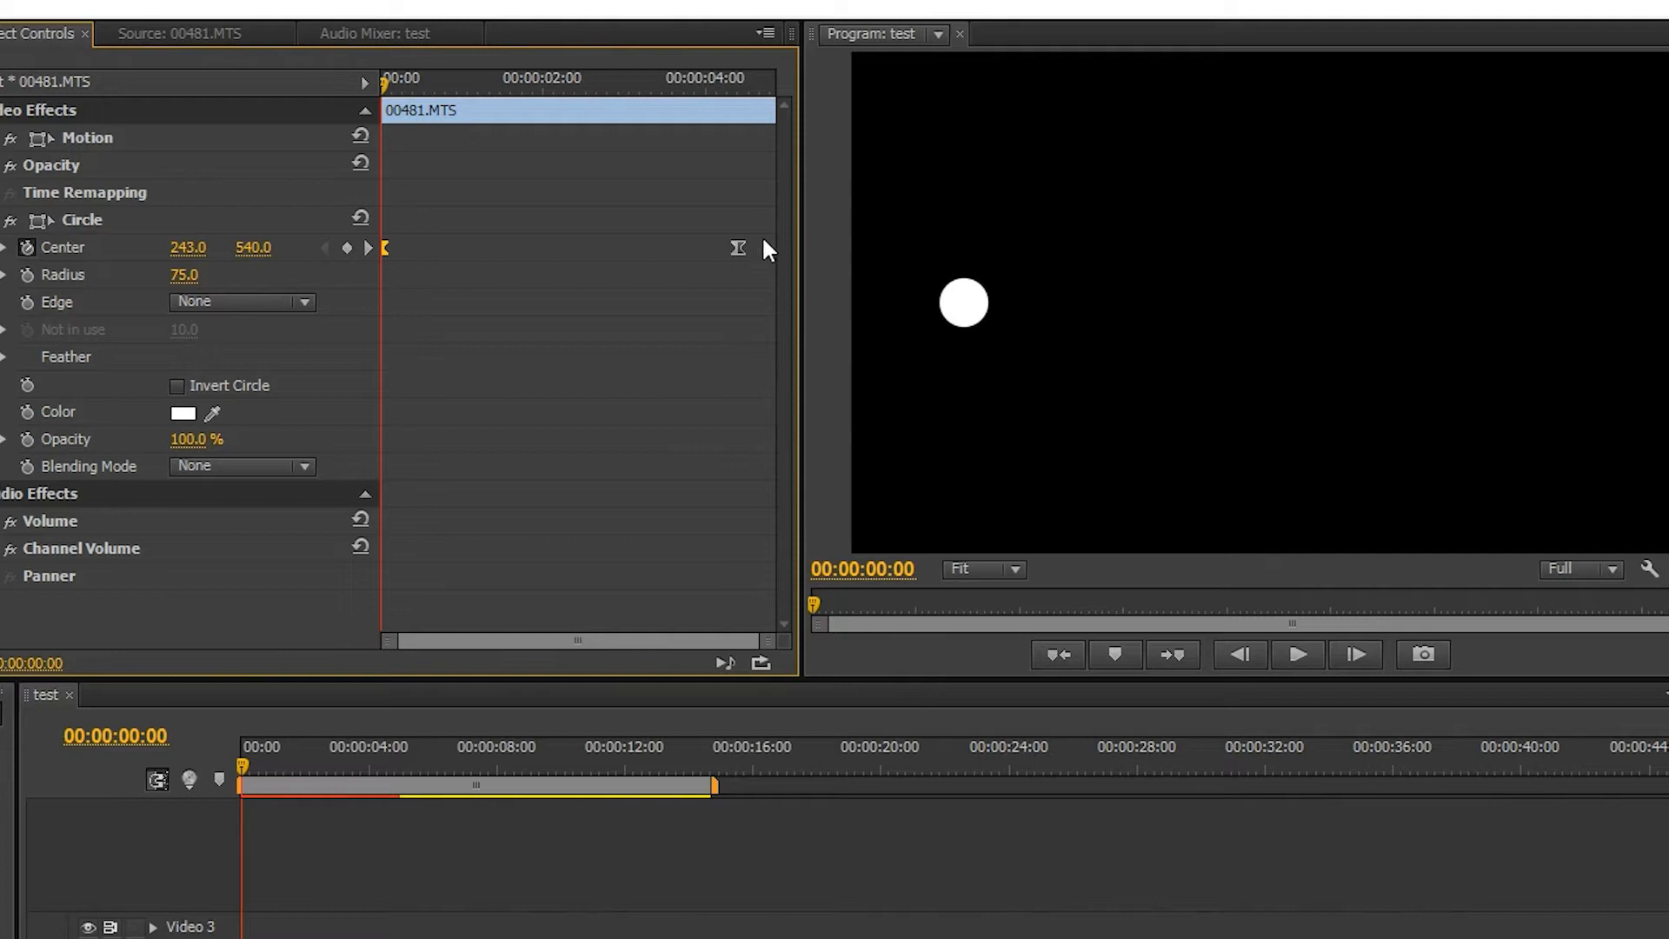
{"action": "right_click", "coordinate": [741, 248]}
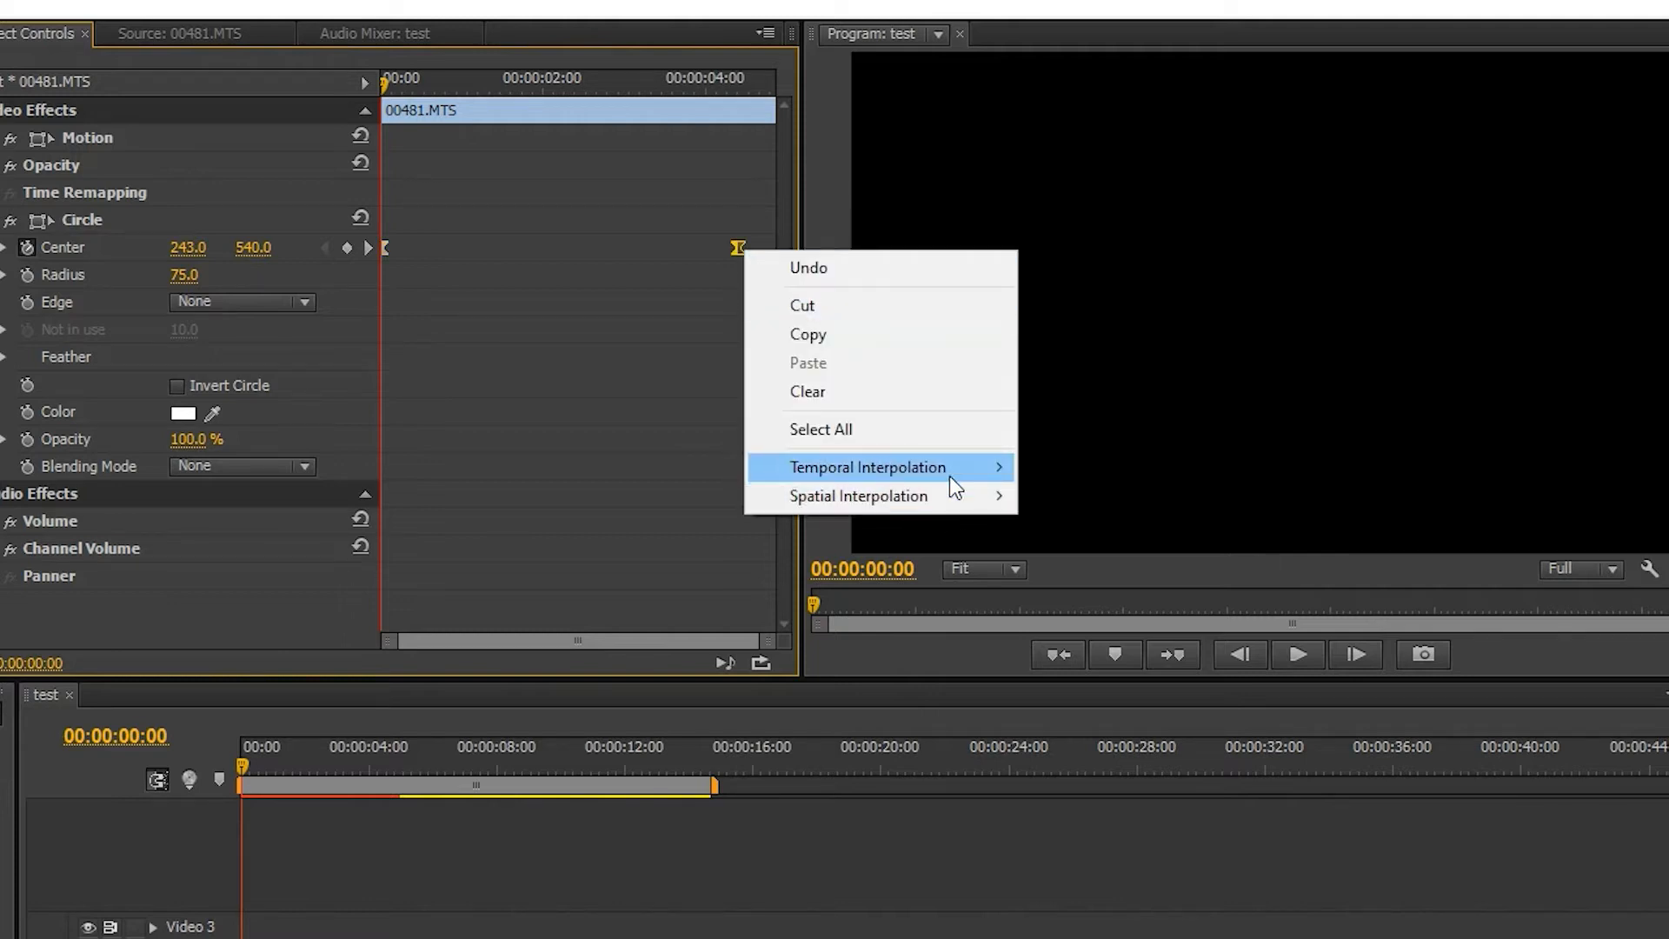
{"action": "mouse_move", "coordinate": [952, 470]}
{"action": "left_click", "coordinate": [1102, 628]}
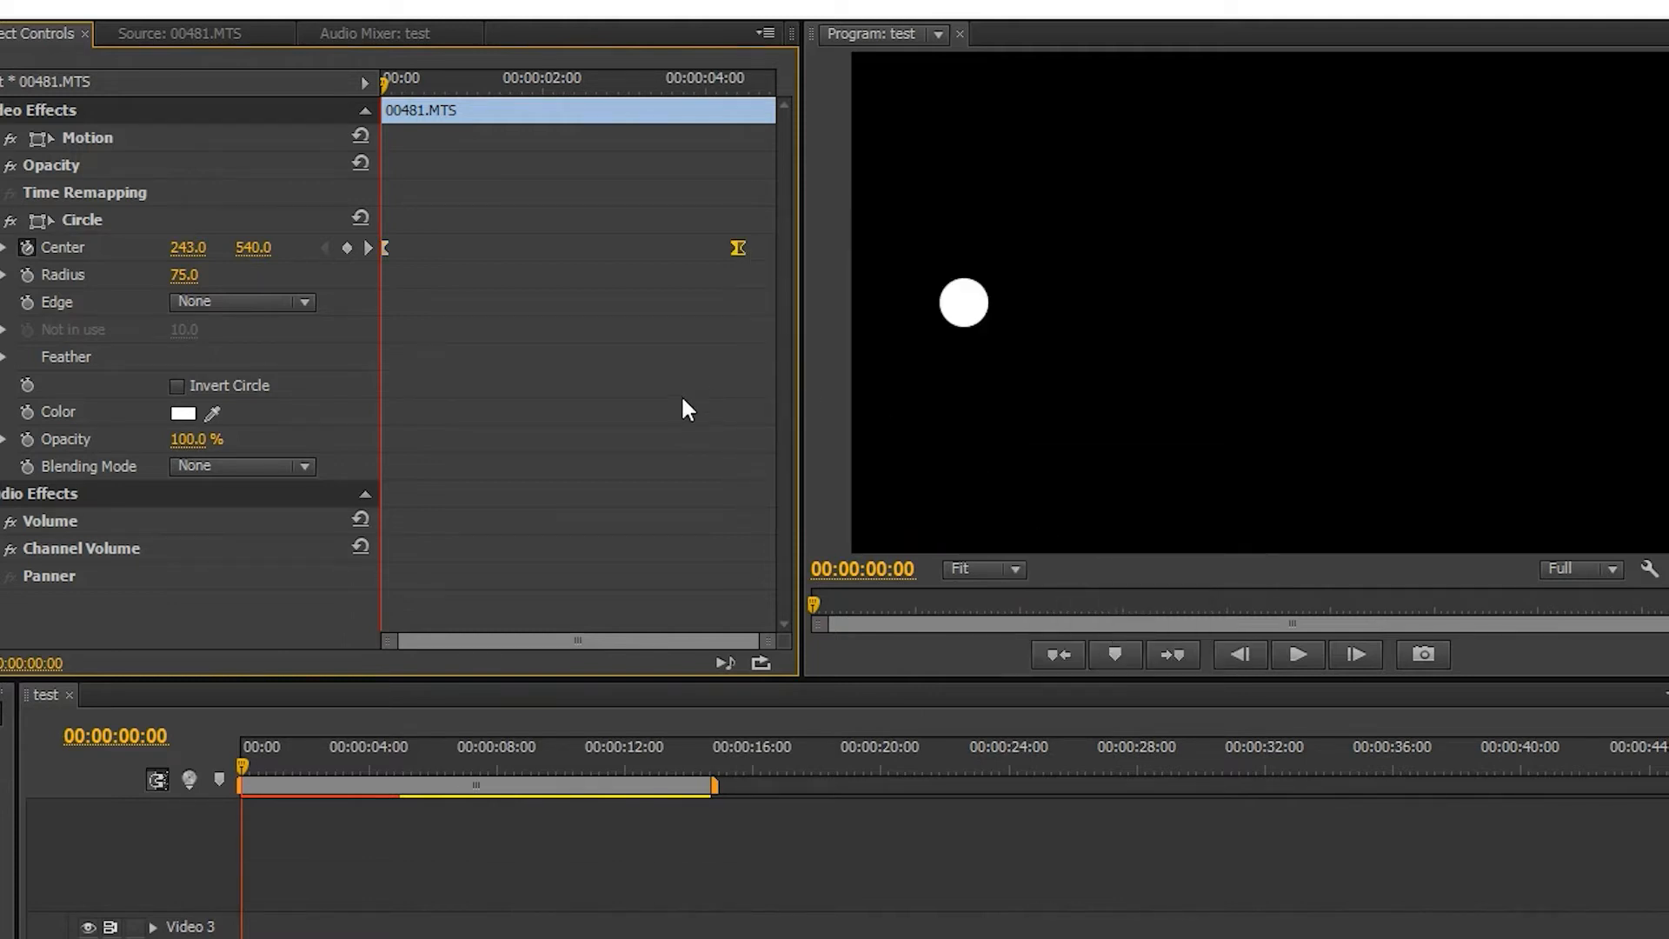
Play the eased circle movement through to the last keyframe and return to the start.
{"action": "key", "text": "space"}
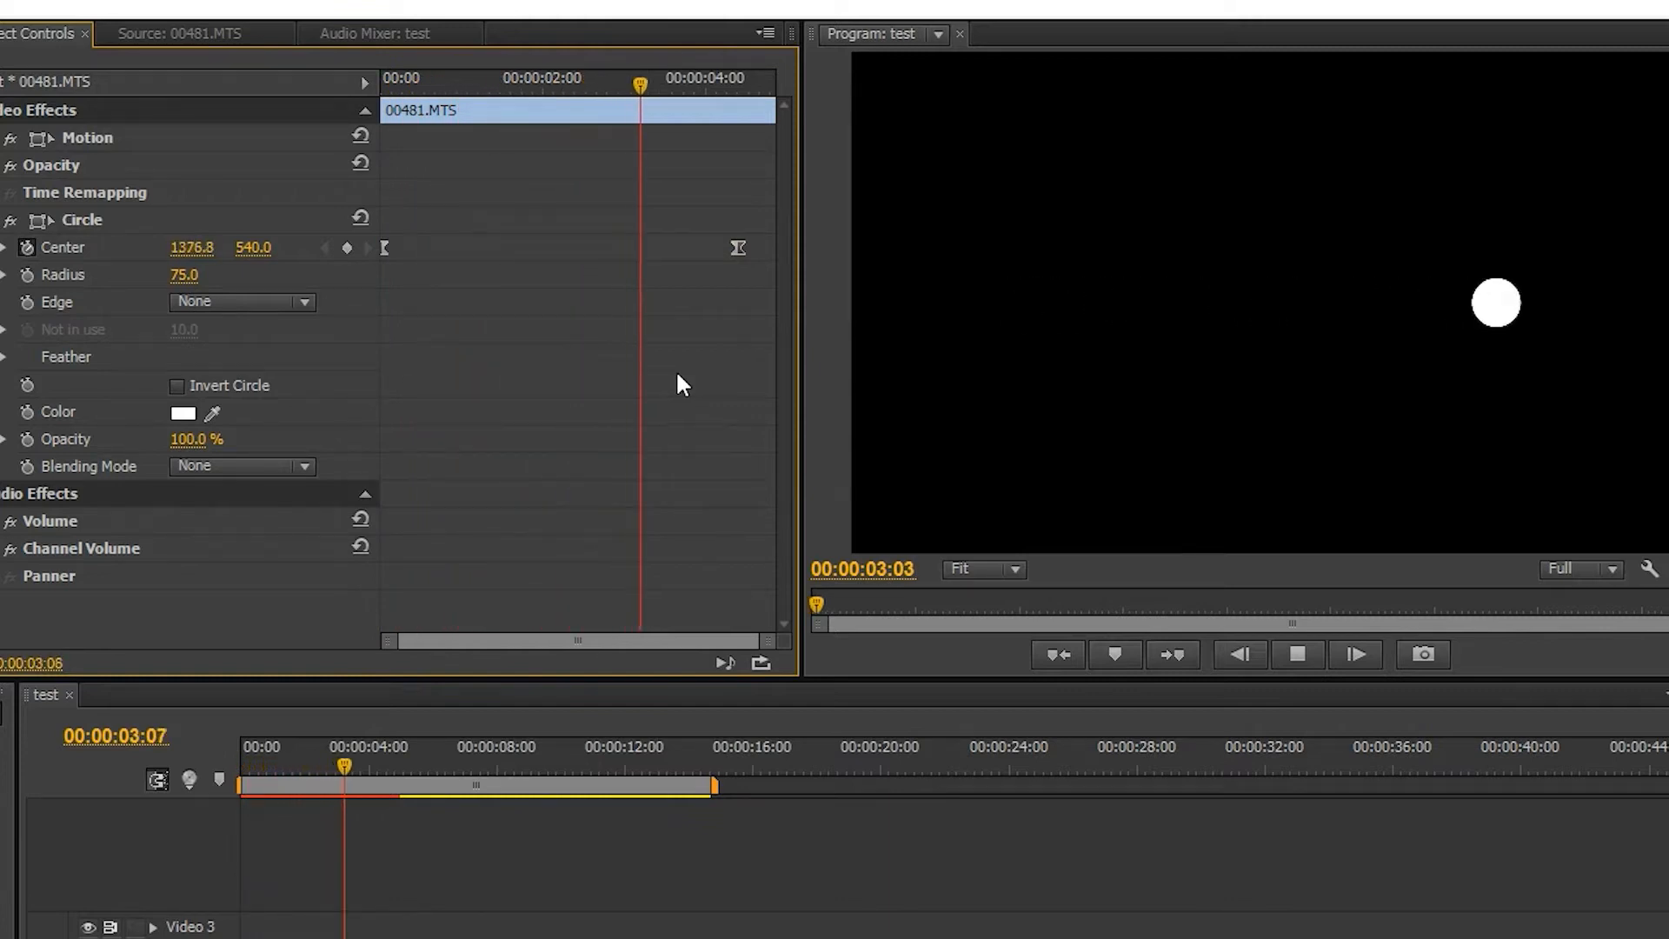
{"action": "key", "text": "space"}
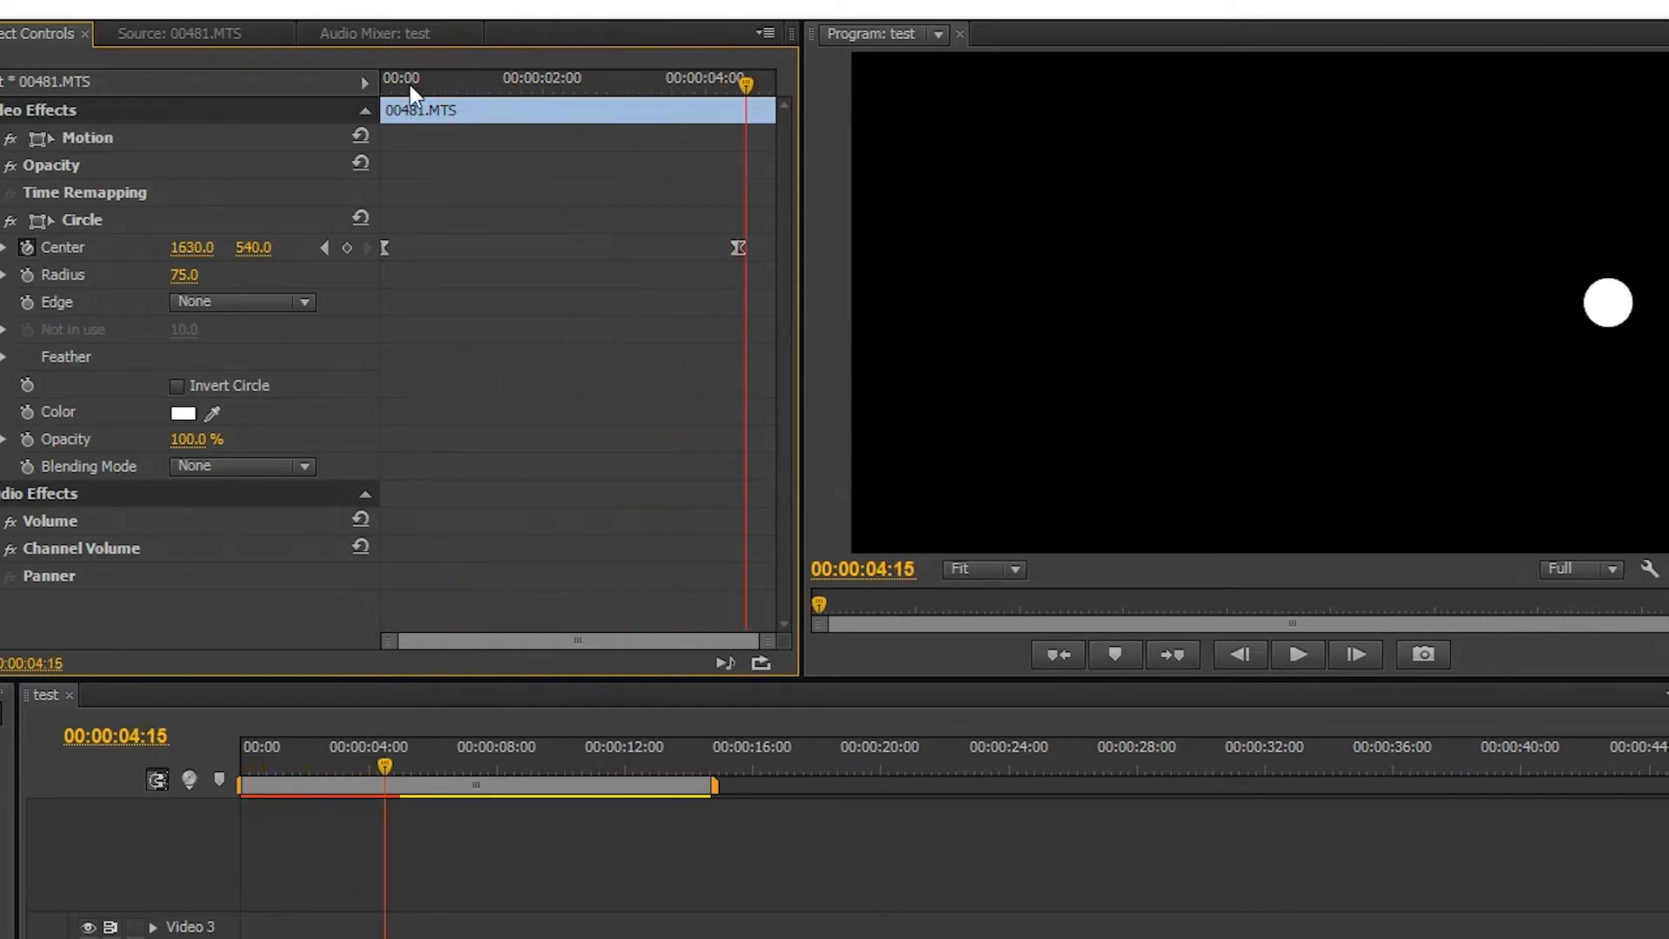
{"action": "left_click", "coordinate": [386, 82]}
{"action": "key", "text": "Home"}
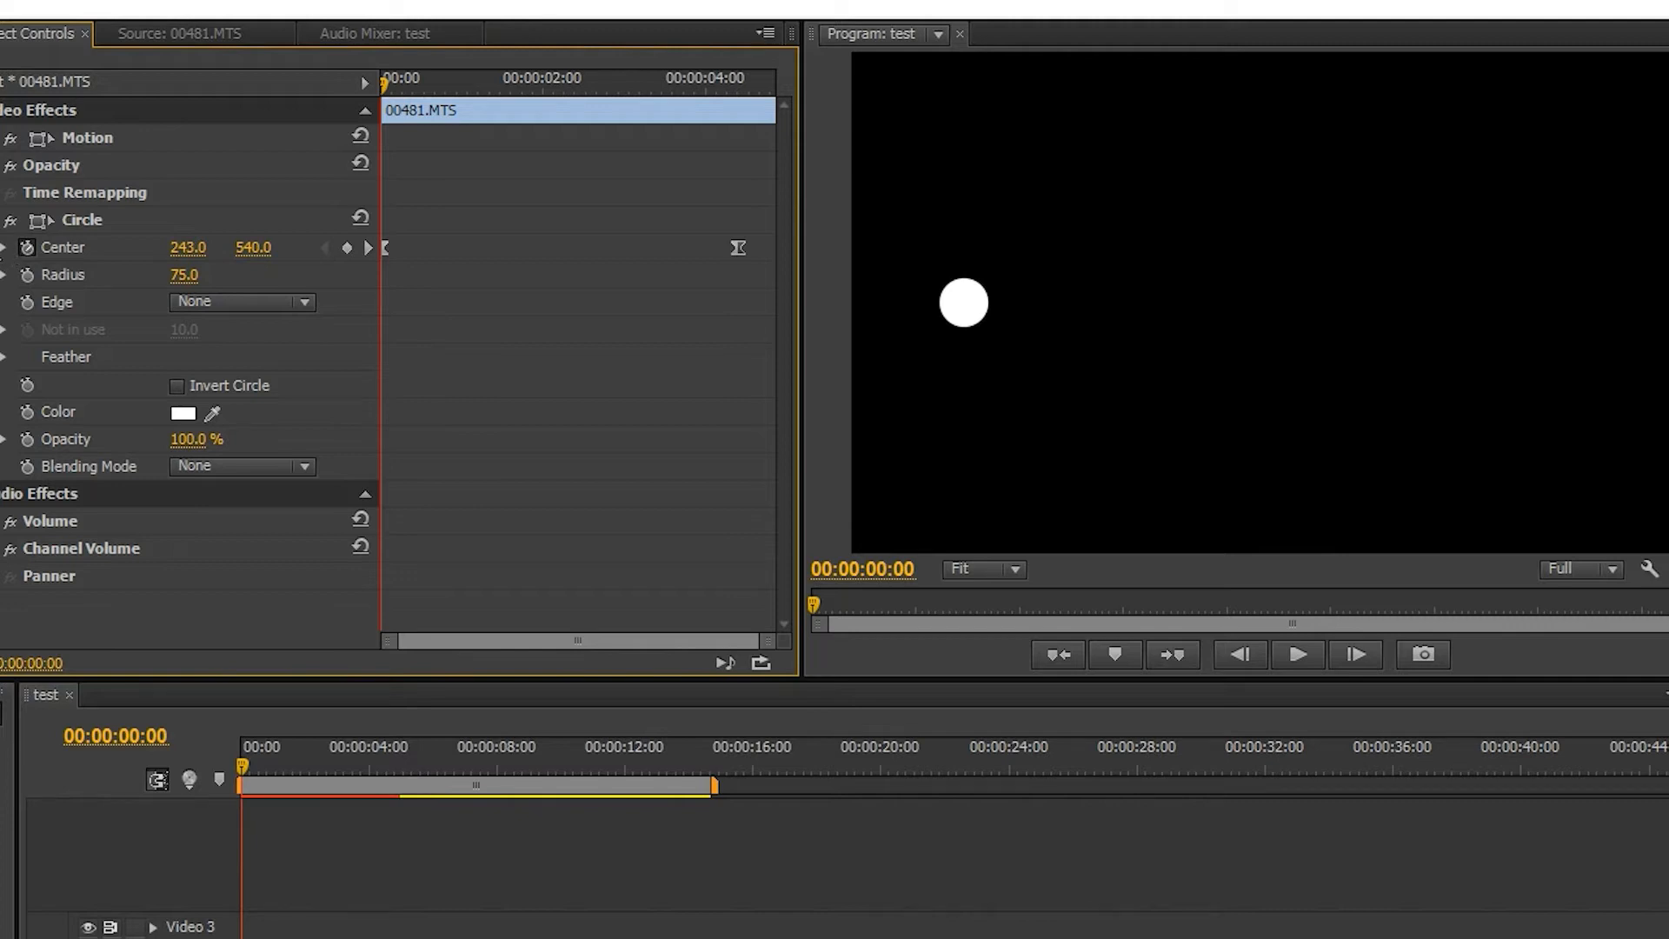
Reveal the Center velocity graph and extend the first keyframe's handle to about halfway between the keyframes.
{"action": "left_click", "coordinate": [4, 247]}
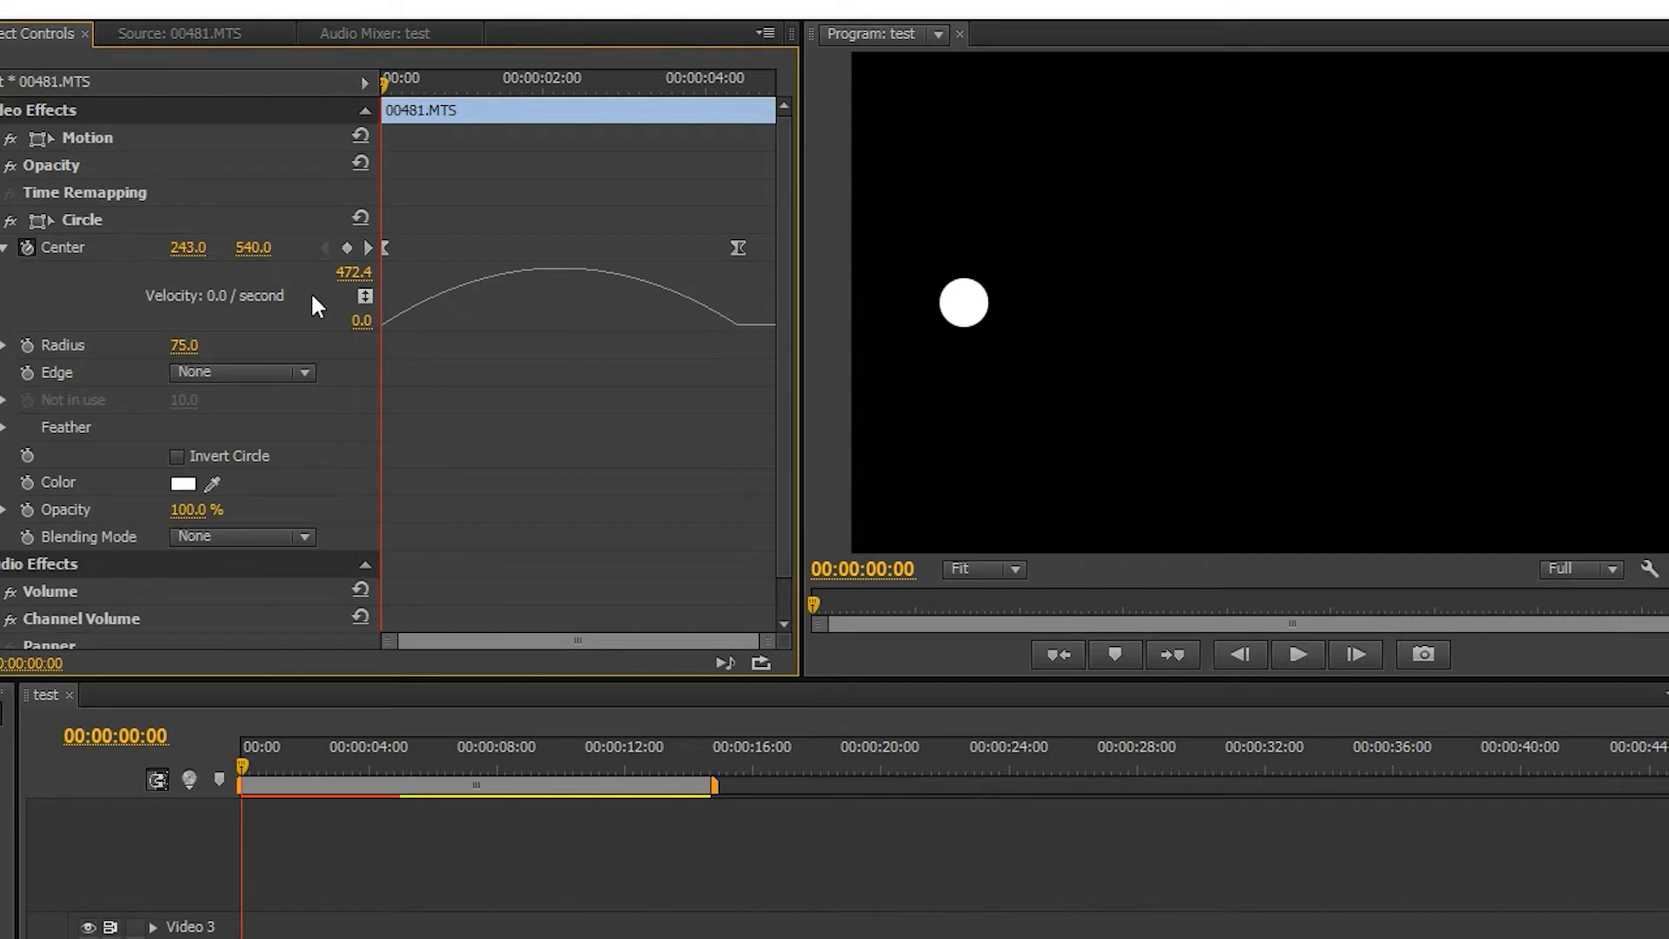
{"action": "left_click", "coordinate": [386, 248]}
{"action": "left_click_drag", "start_coordinate": [441, 325], "coordinate": [675, 316]}
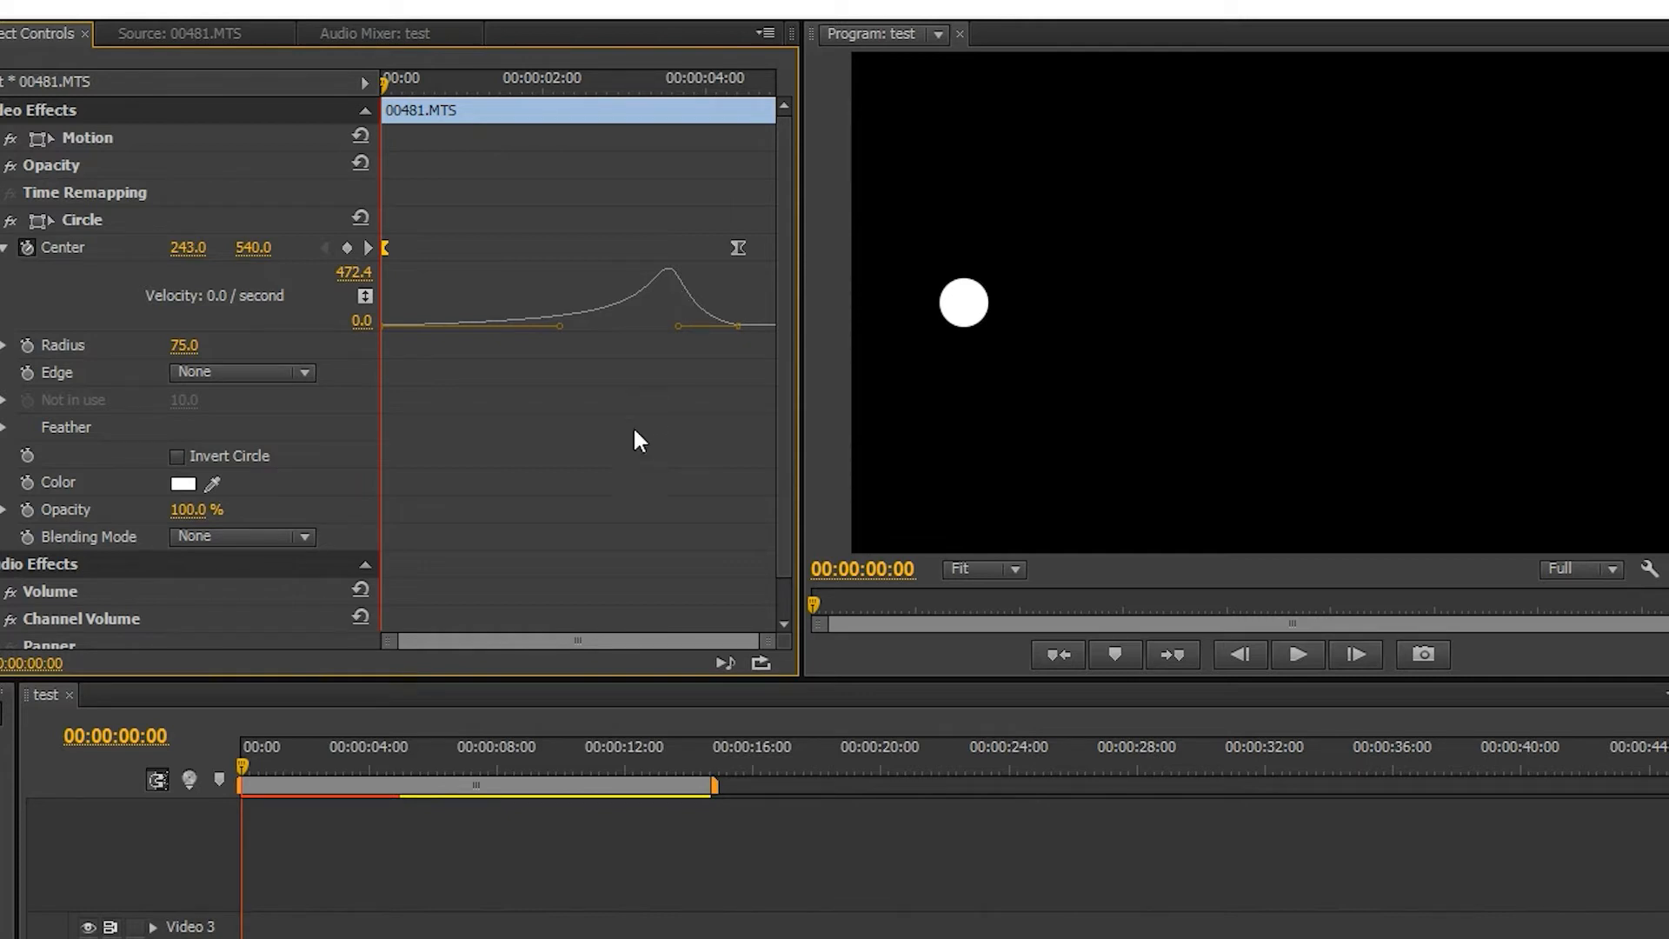
Play the movement with the adjusted first velocity handle and save the project.
{"action": "left_click", "coordinate": [609, 411]}
{"action": "key", "text": "space"}
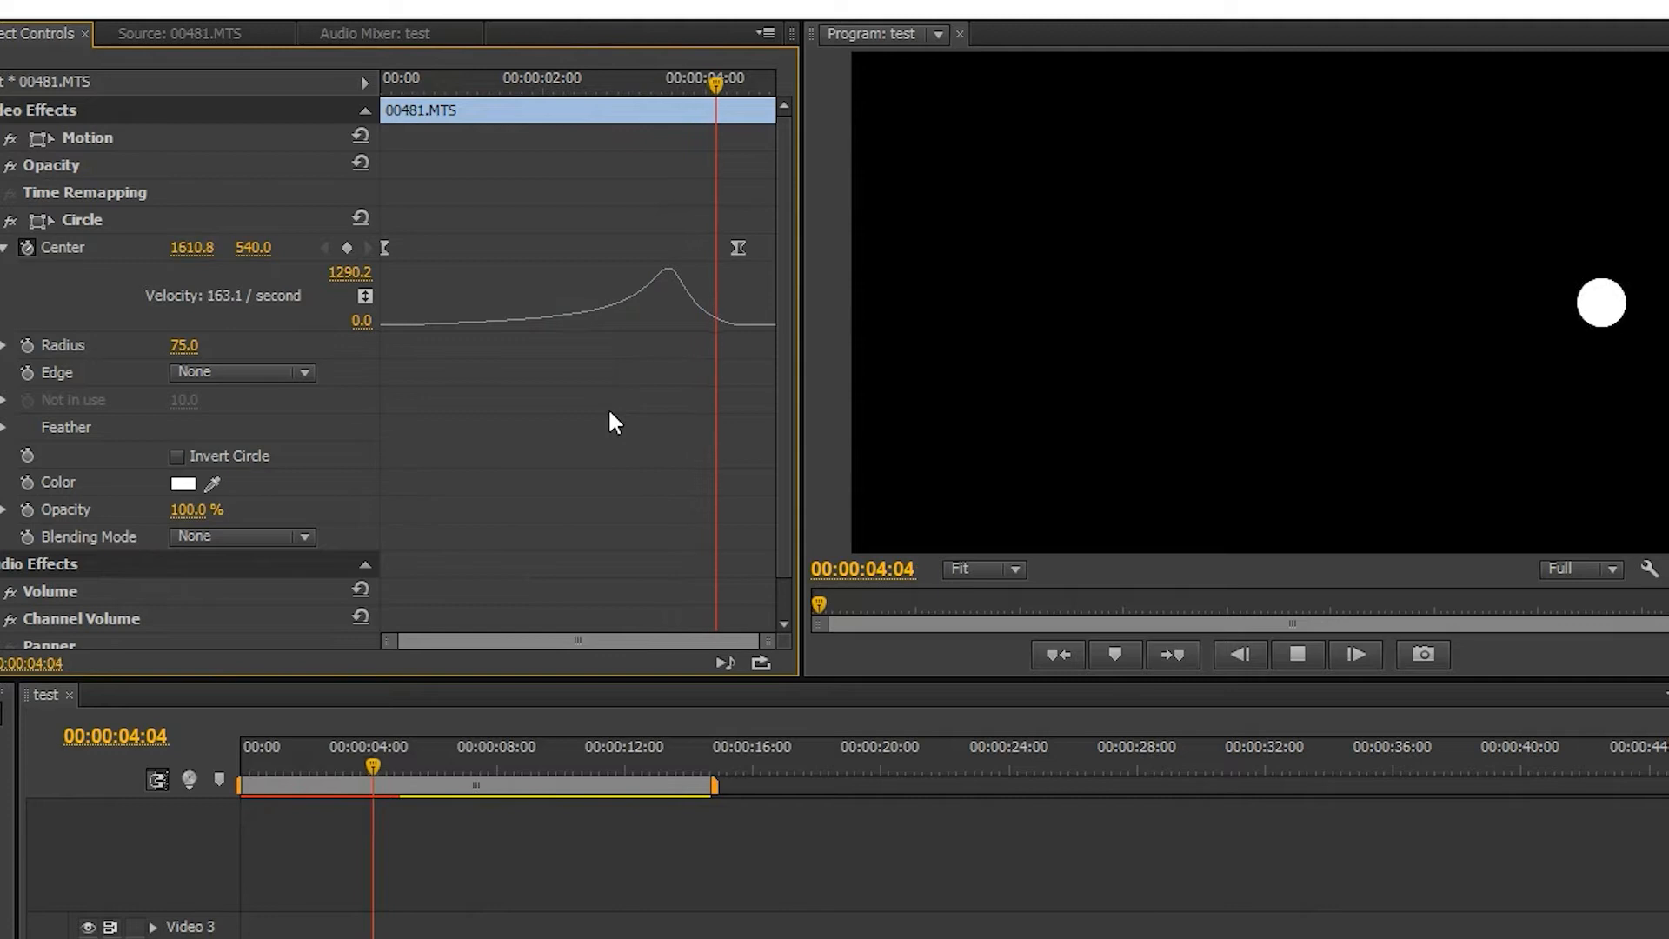
{"action": "key", "text": "space"}
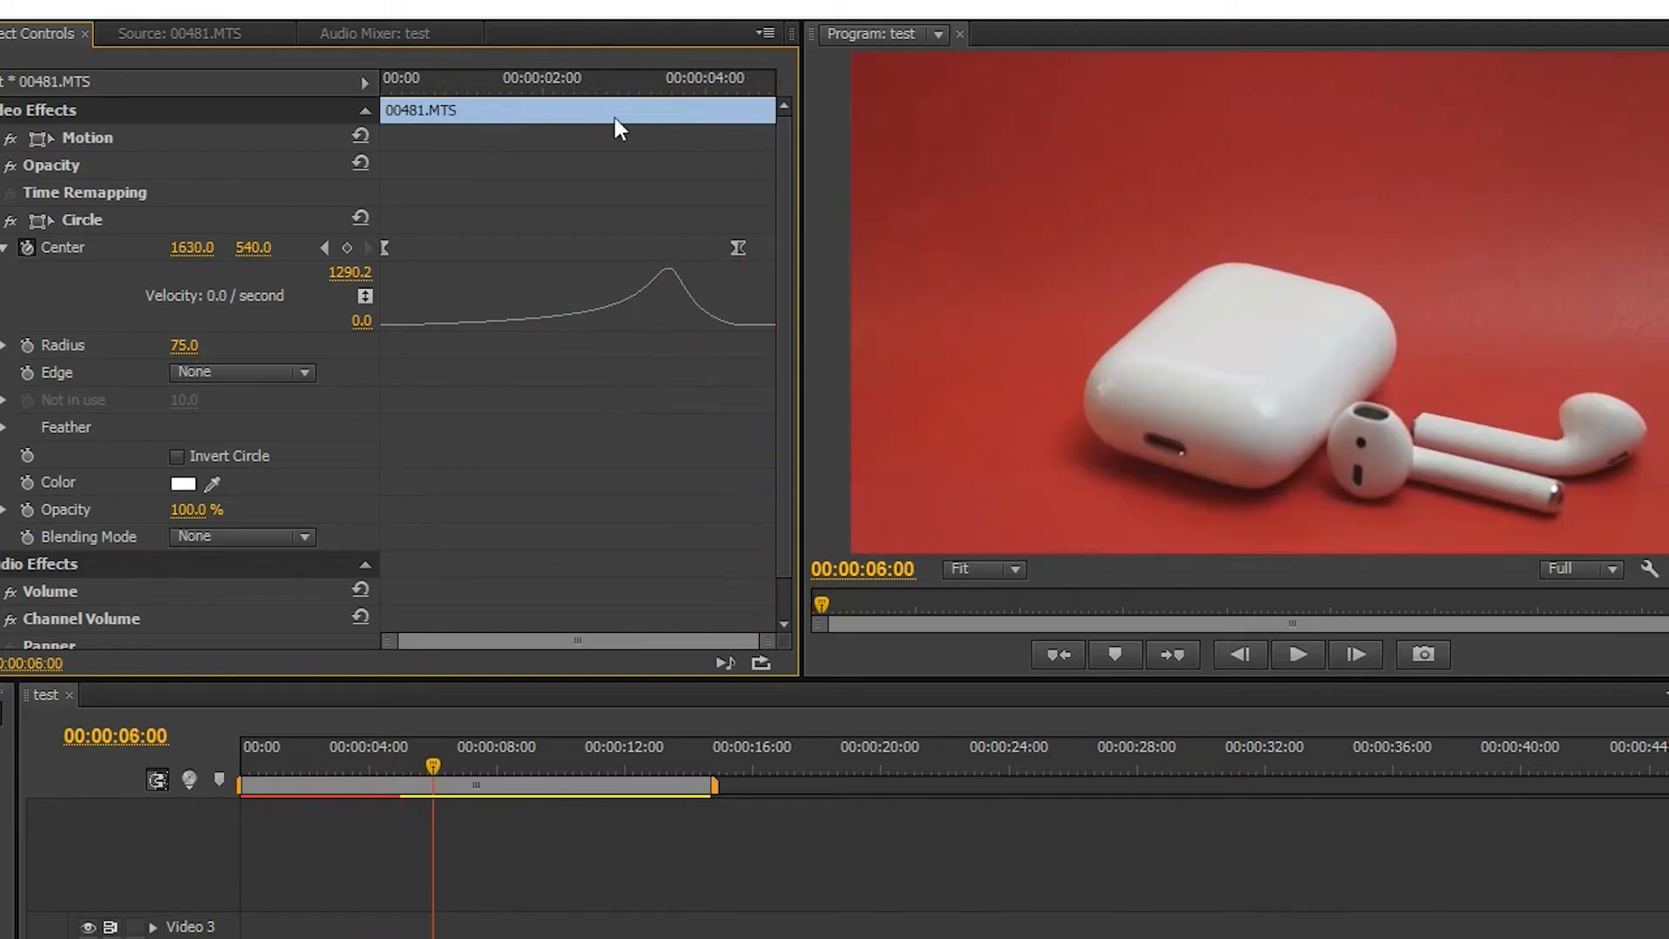
{"action": "key", "text": "Home"}
{"action": "key", "text": "ctrl+s"}
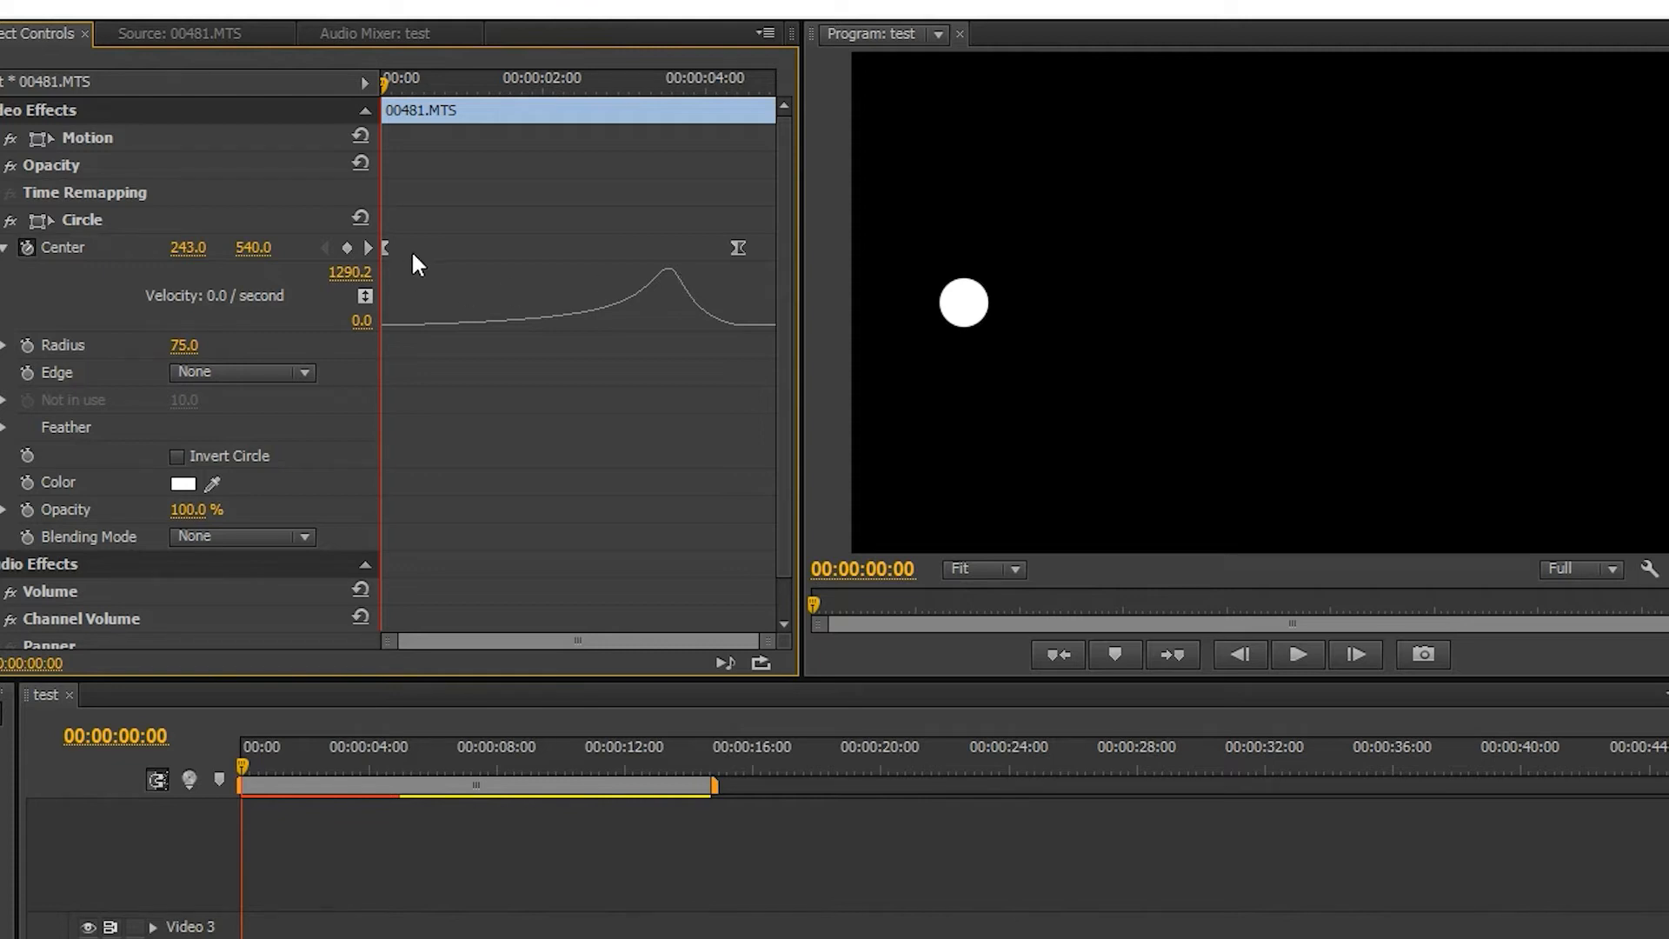
Extend the last Center keyframe's velocity handle back to the middle of the graph and play the movement.
{"action": "left_click", "coordinate": [739, 247]}
{"action": "left_click_drag", "start_coordinate": [675, 320], "coordinate": [492, 326]}
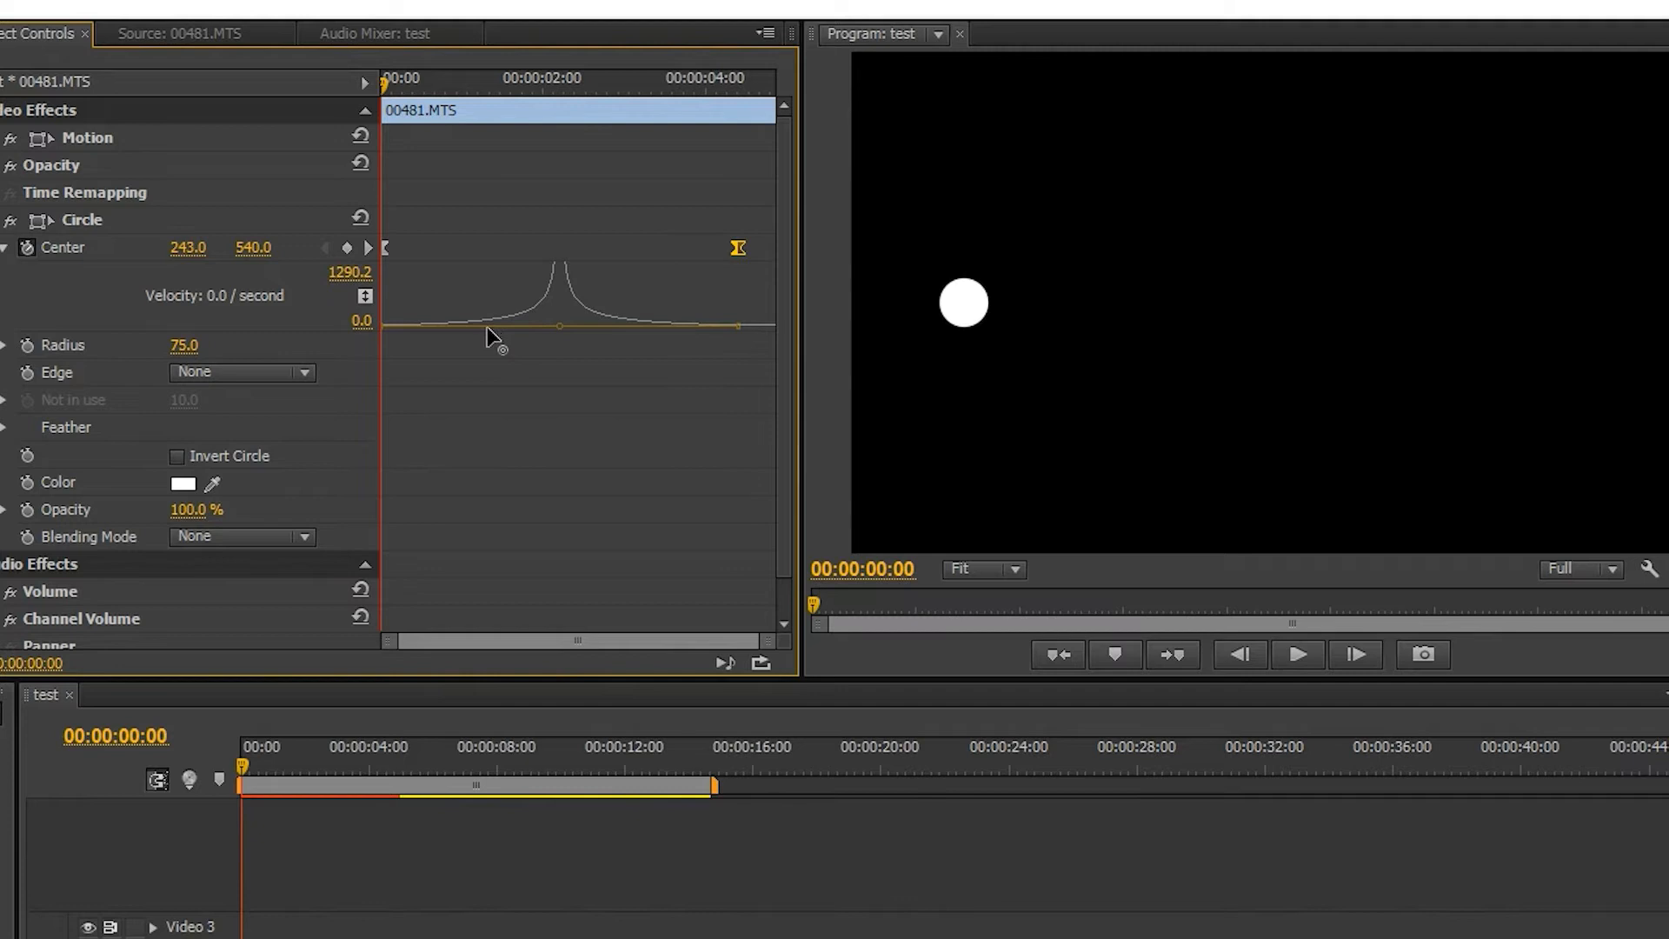
{"action": "left_click", "coordinate": [582, 289]}
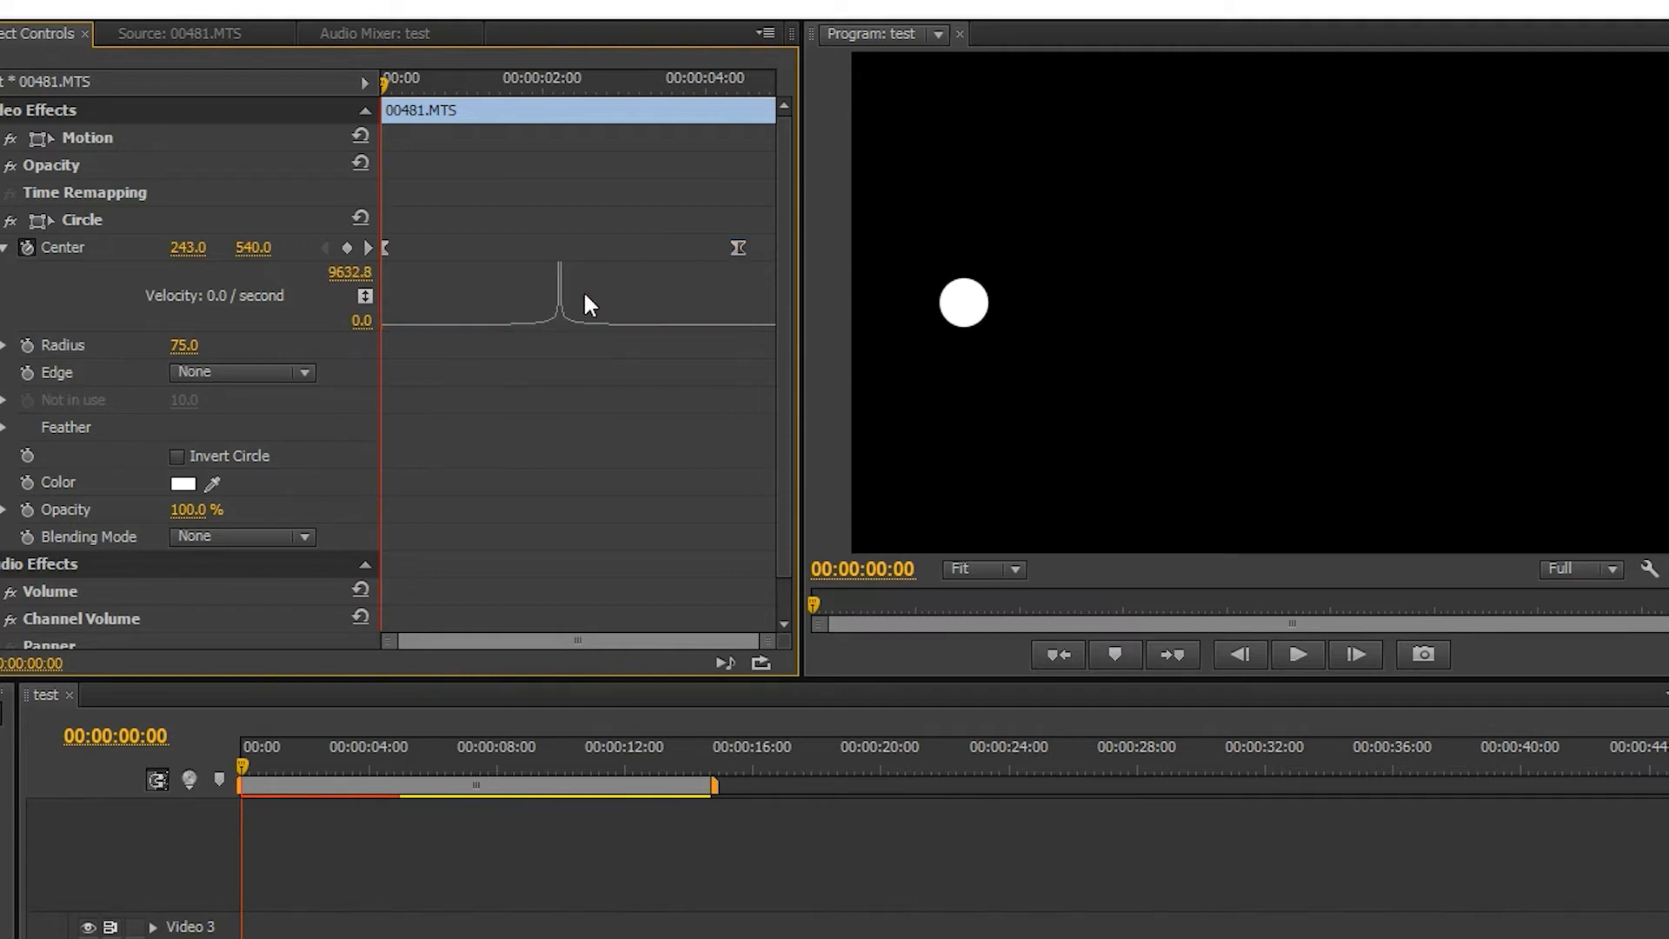
{"action": "key", "text": "space"}
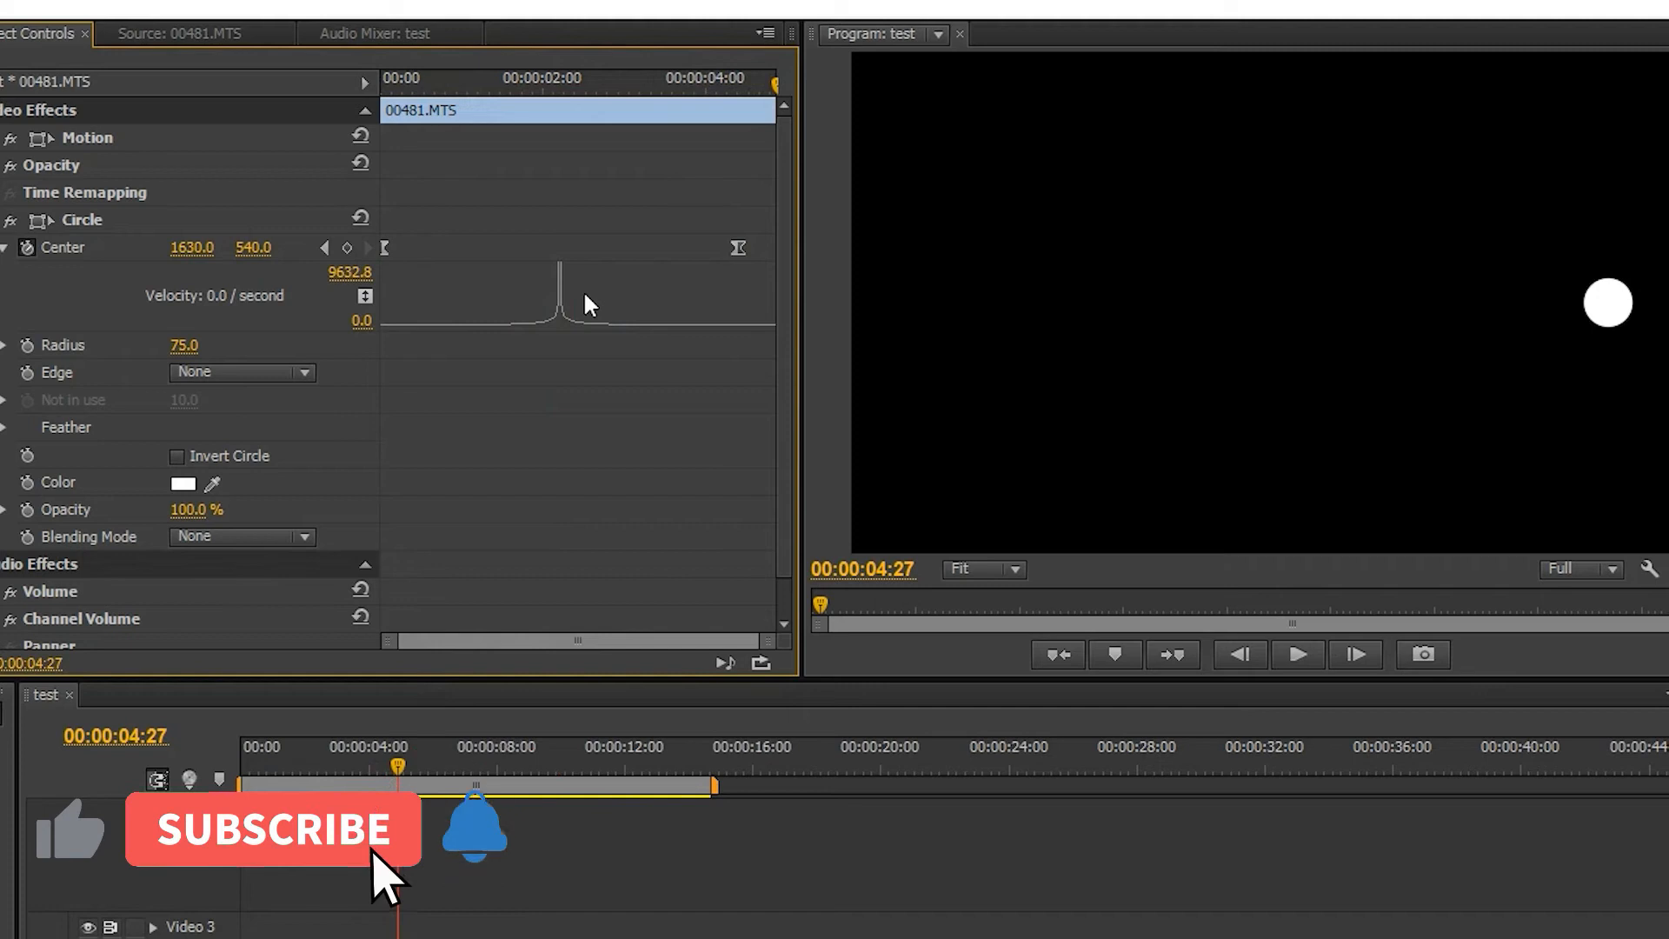
{"action": "left_click_drag", "start_coordinate": [403, 92], "coordinate": [381, 92]}
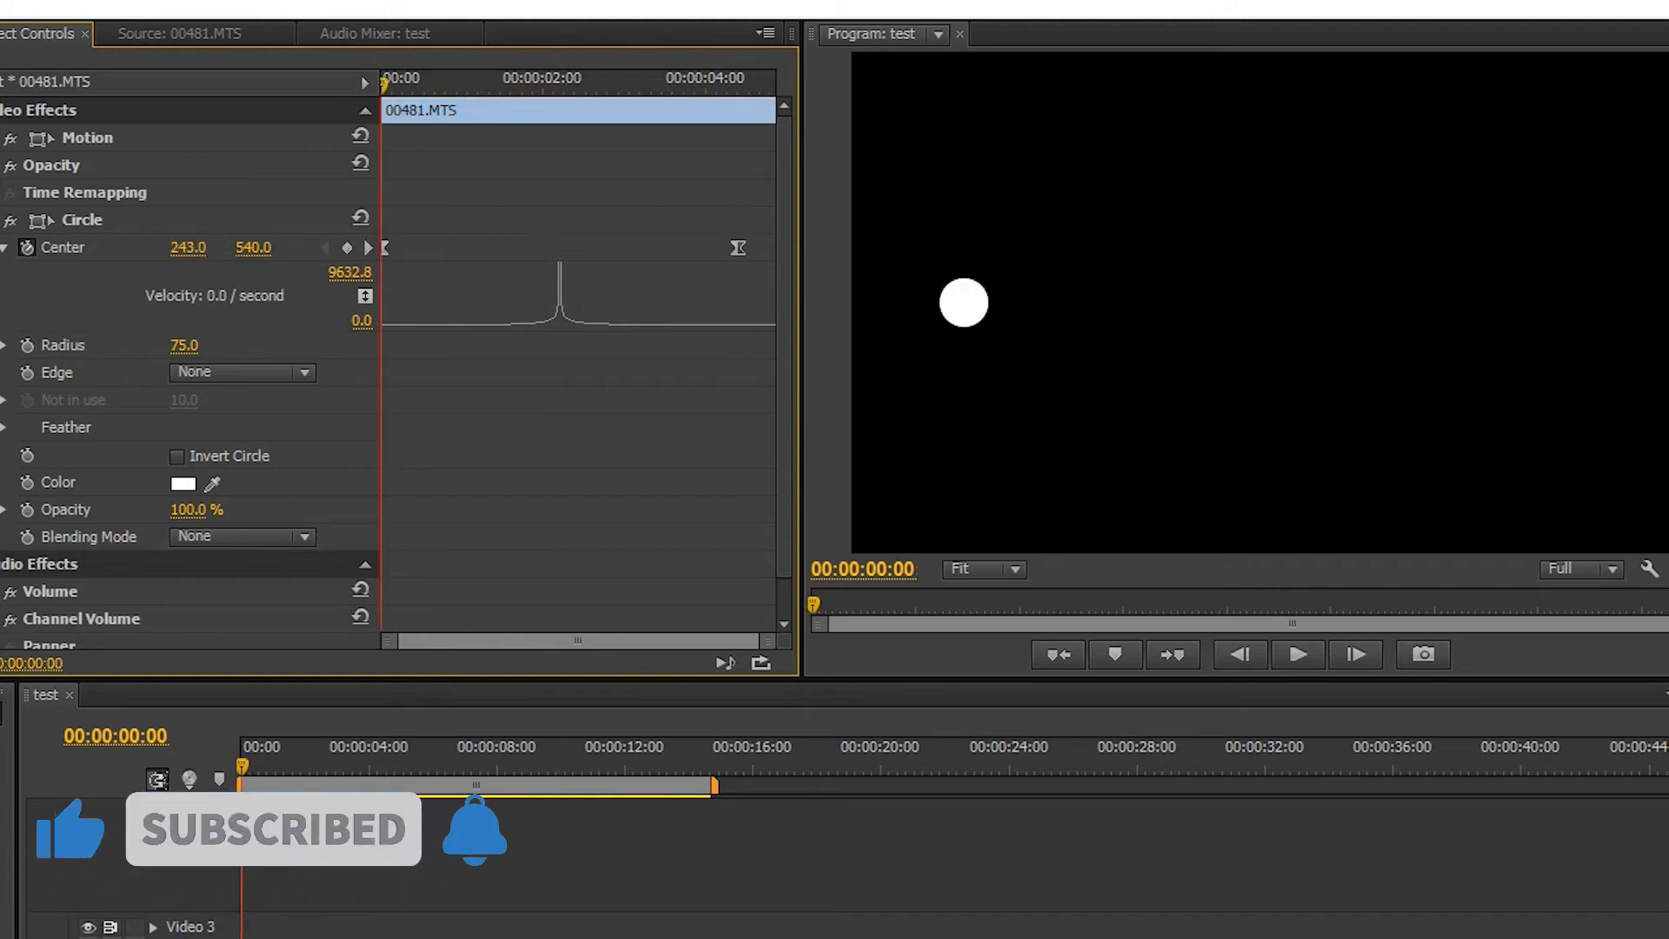